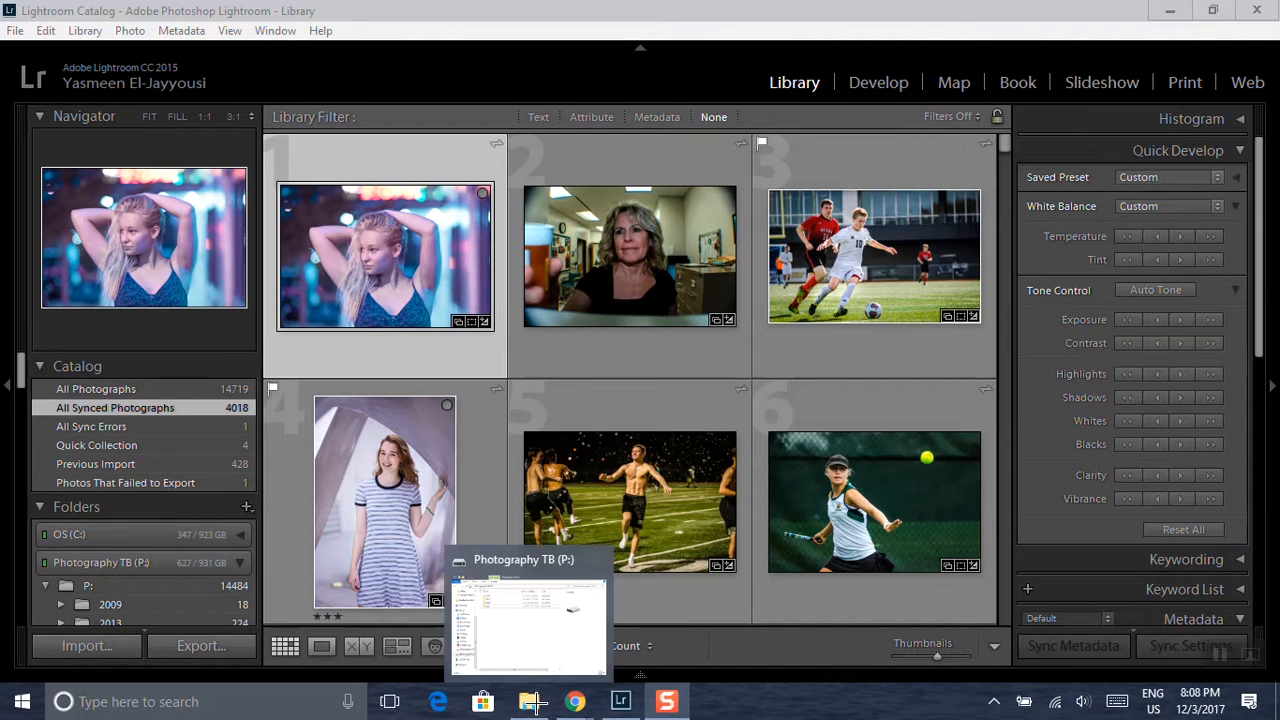
# Switch to File Explorer and open the Photography TB (P:) drive from This PC
pyautogui.click(535, 705)
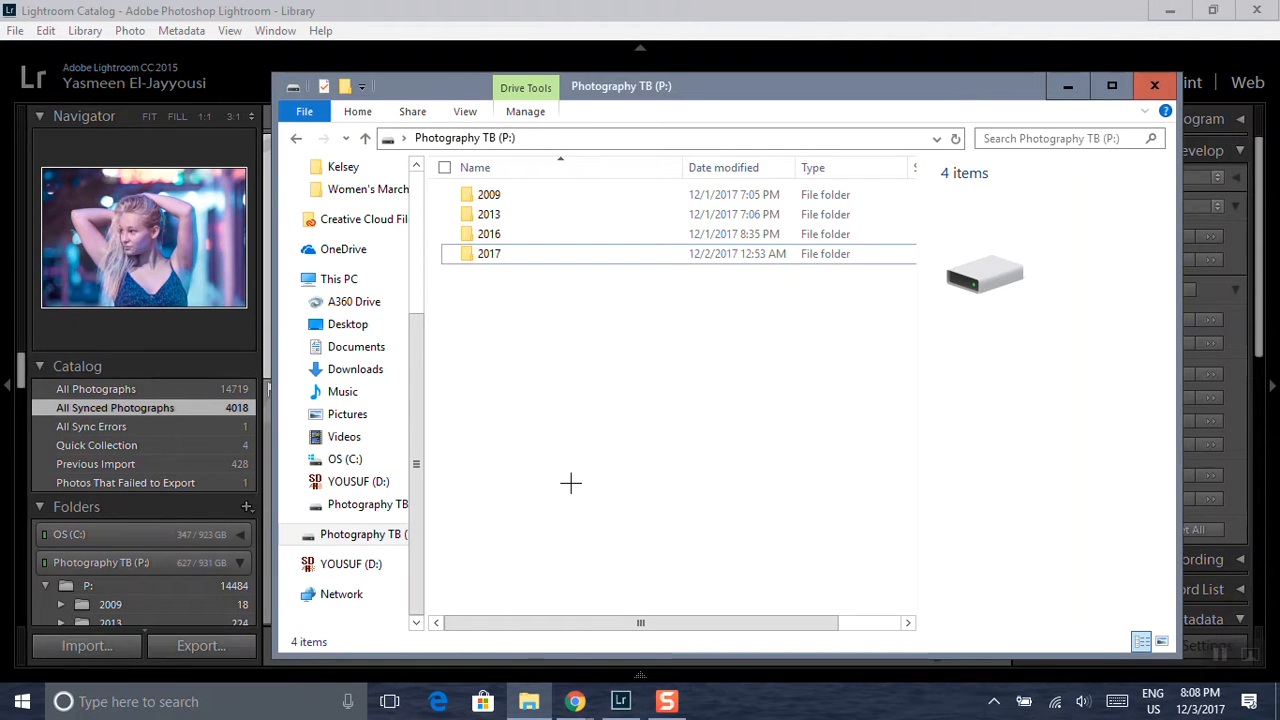
pyautogui.click(366, 279)
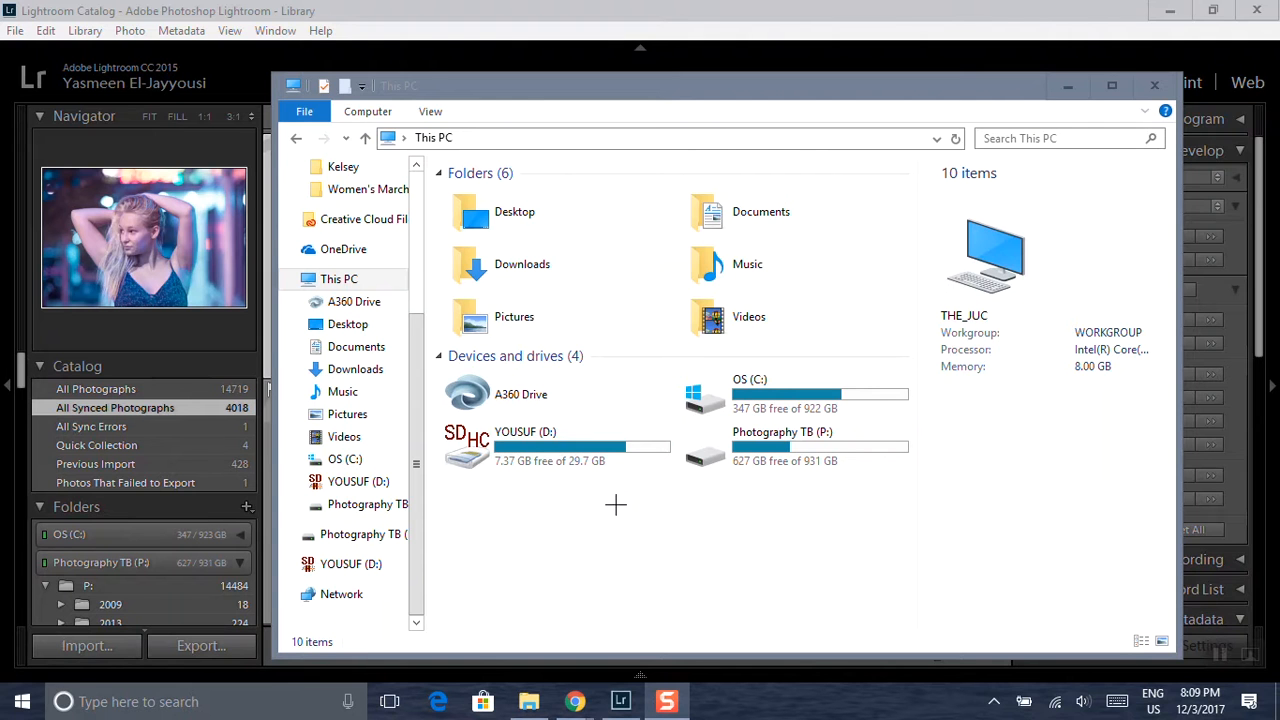
pyautogui.doubleClick(750, 448)
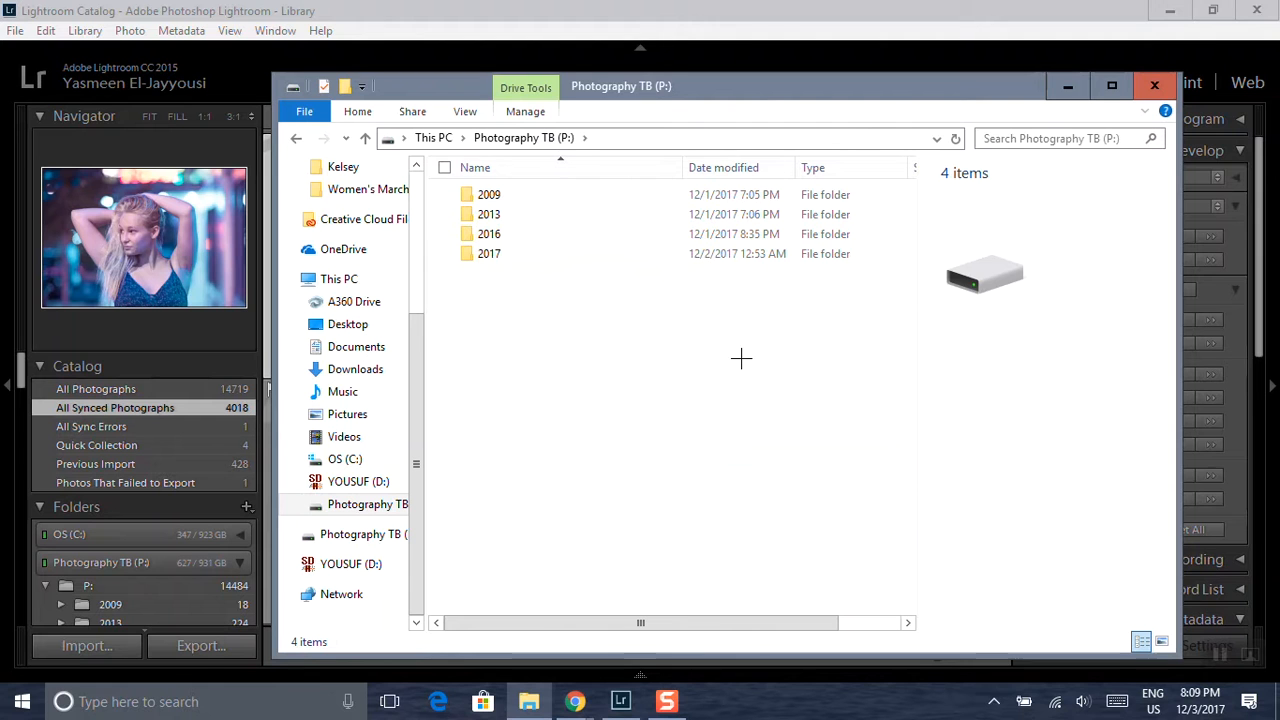
# View the dated subfolders inside the 2017 folder and return to the root of the Photography TB (P:) drive
pyautogui.moveTo(546, 308); pyautogui.dragTo(536, 259)
pyautogui.doubleClick(536, 259)
pyautogui.click(541, 253)
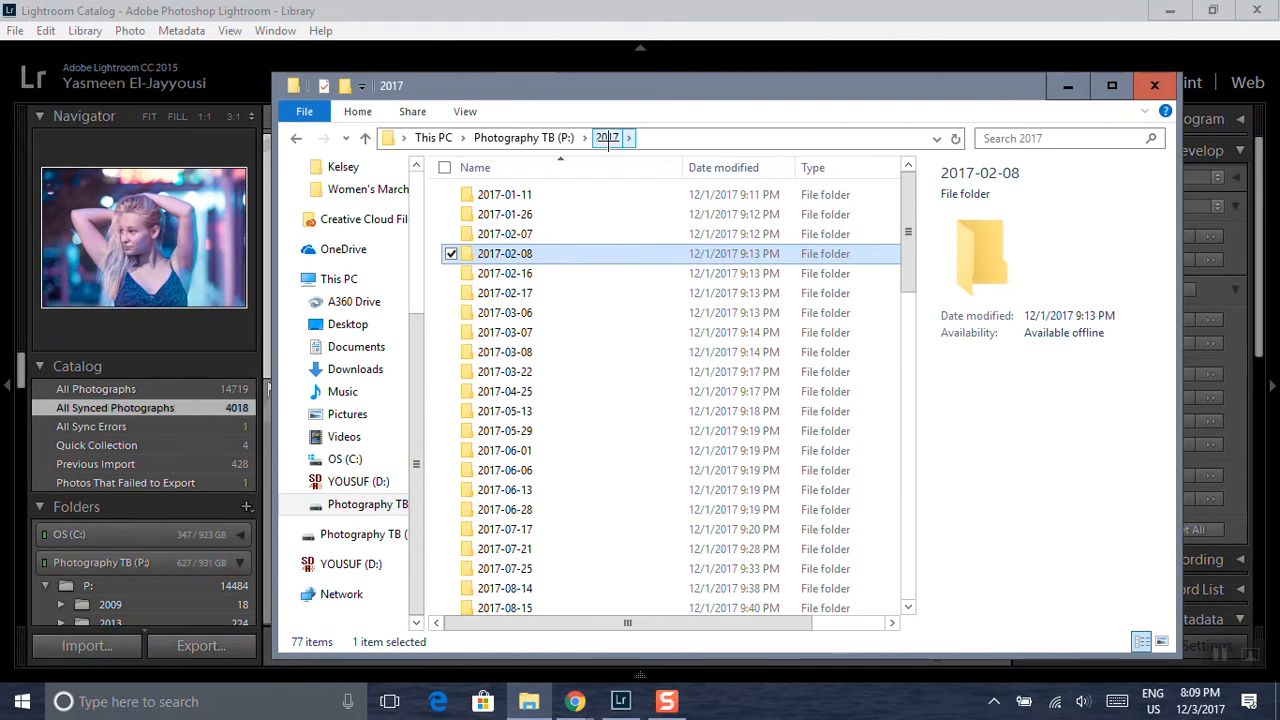
pyautogui.click(552, 138)
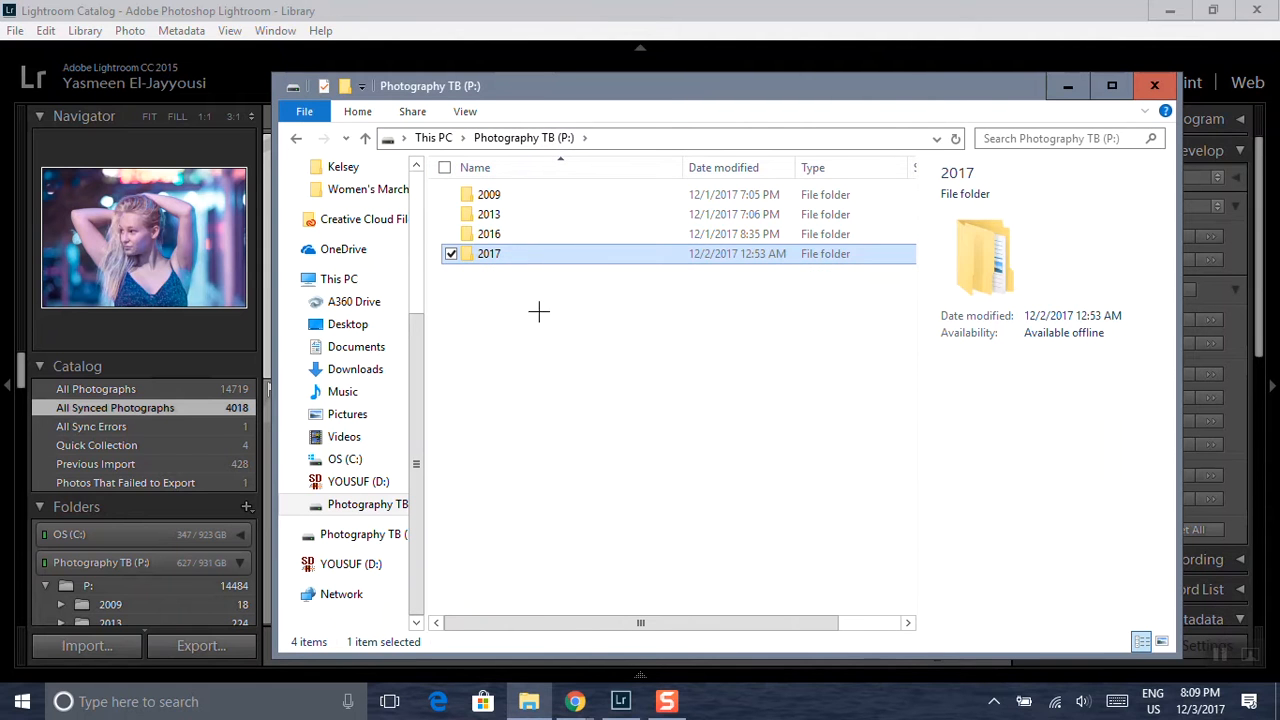
pyautogui.moveTo(539, 311)
pyautogui.mouseDown()
pyautogui.moveTo(571, 194)
pyautogui.moveTo(541, 302)
pyautogui.mouseUp()
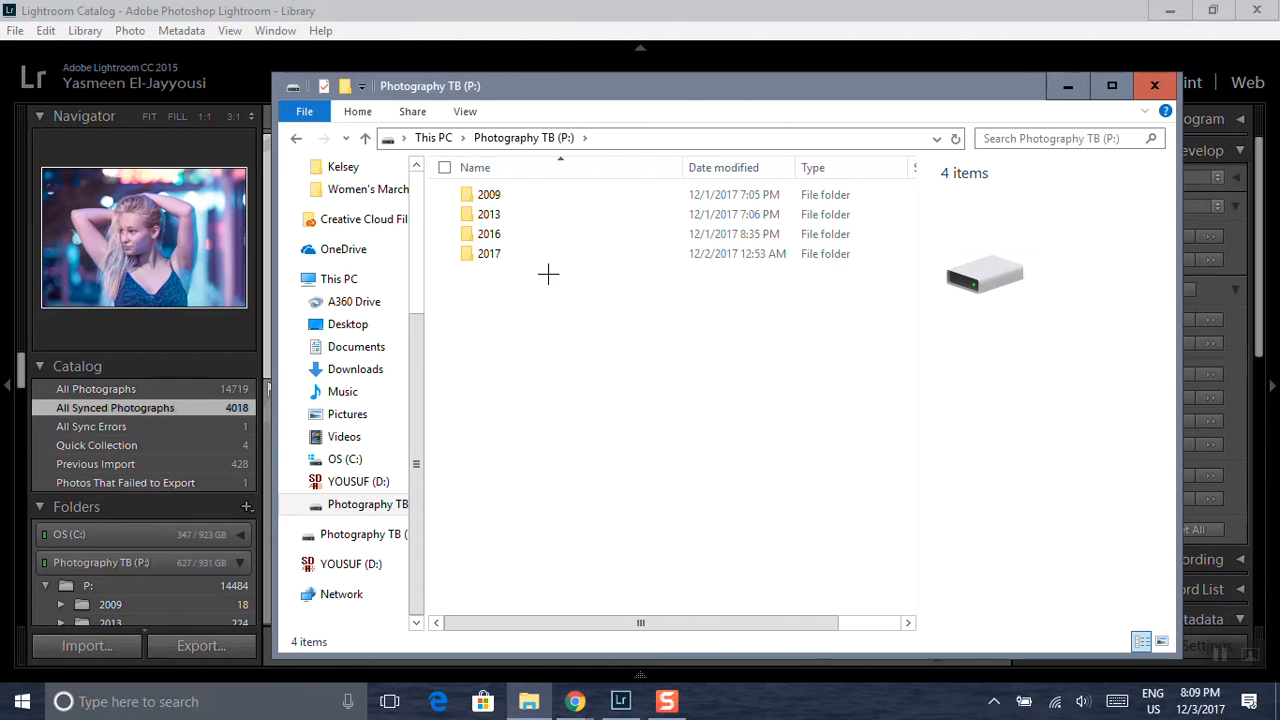
# Switch back to Lightroom, keep its window maximized and expand the OS (C:) volume in the folder list
pyautogui.doubleClick(650, 14)
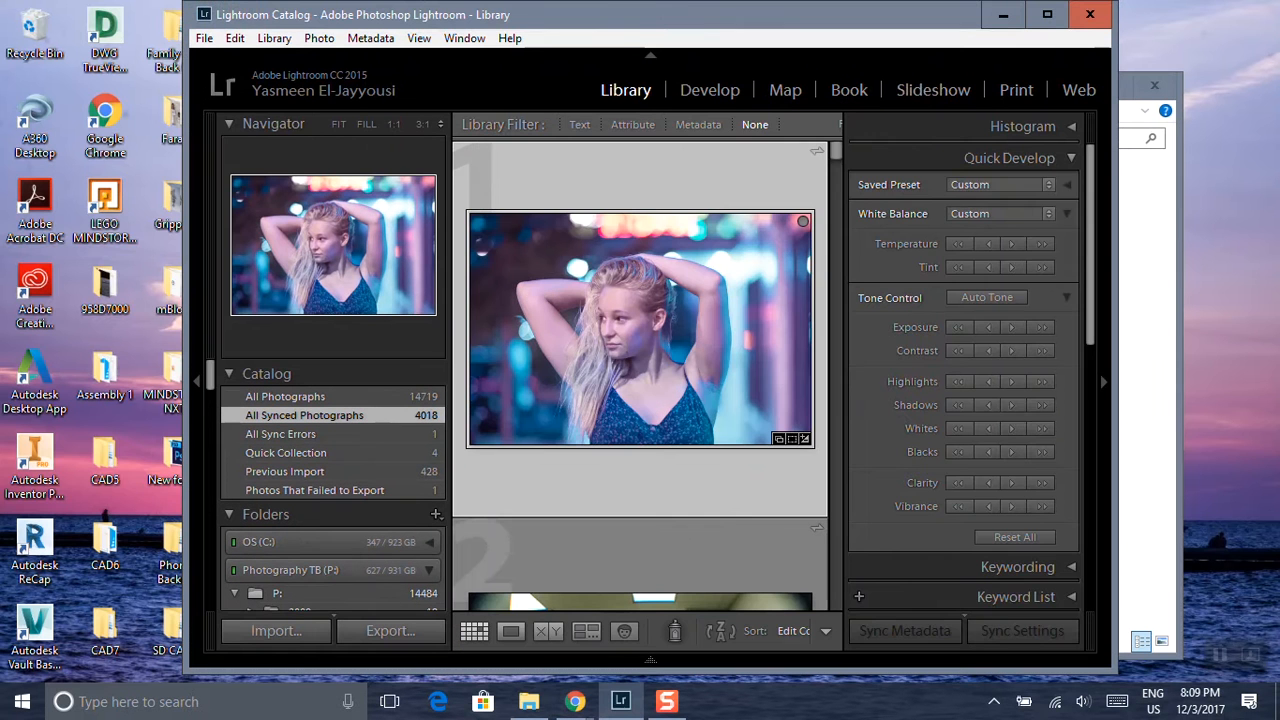
pyautogui.doubleClick(650, 16)
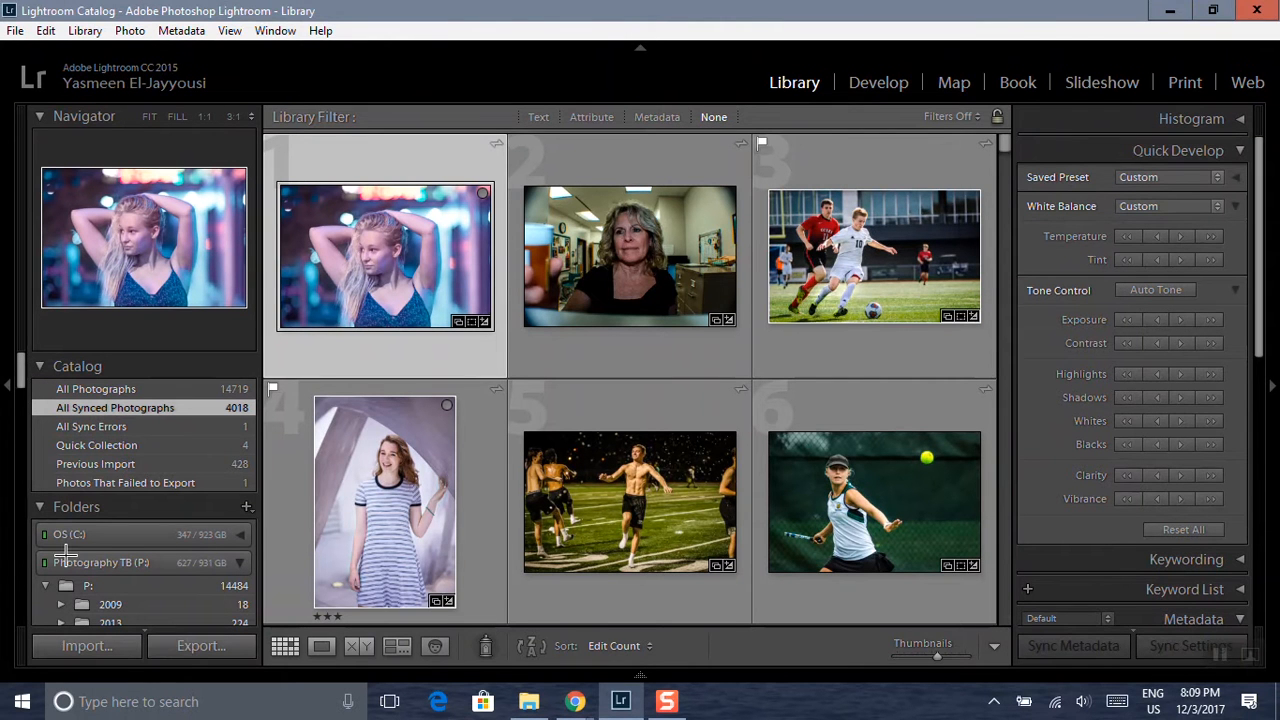
pyautogui.moveTo(23, 368)
pyautogui.mouseDown()
pyautogui.moveTo(25, 403)
pyautogui.moveTo(23, 385)
pyautogui.mouseUp()
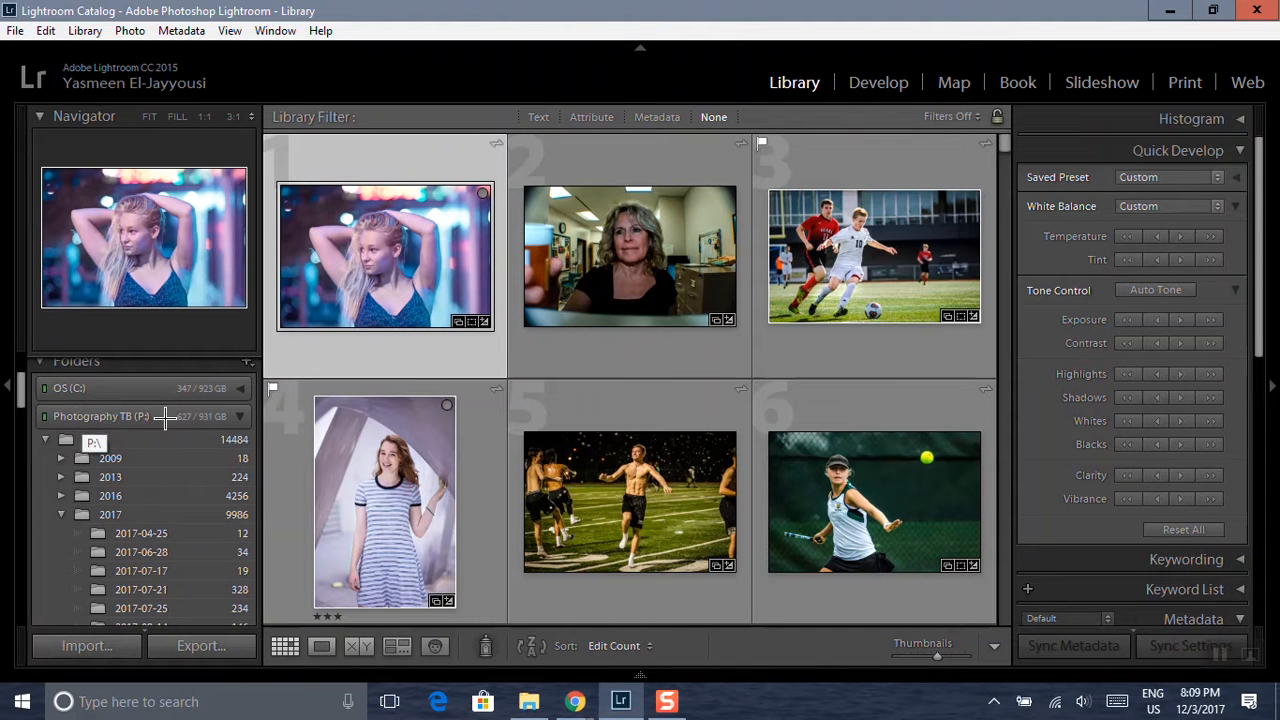
pyautogui.click(240, 388)
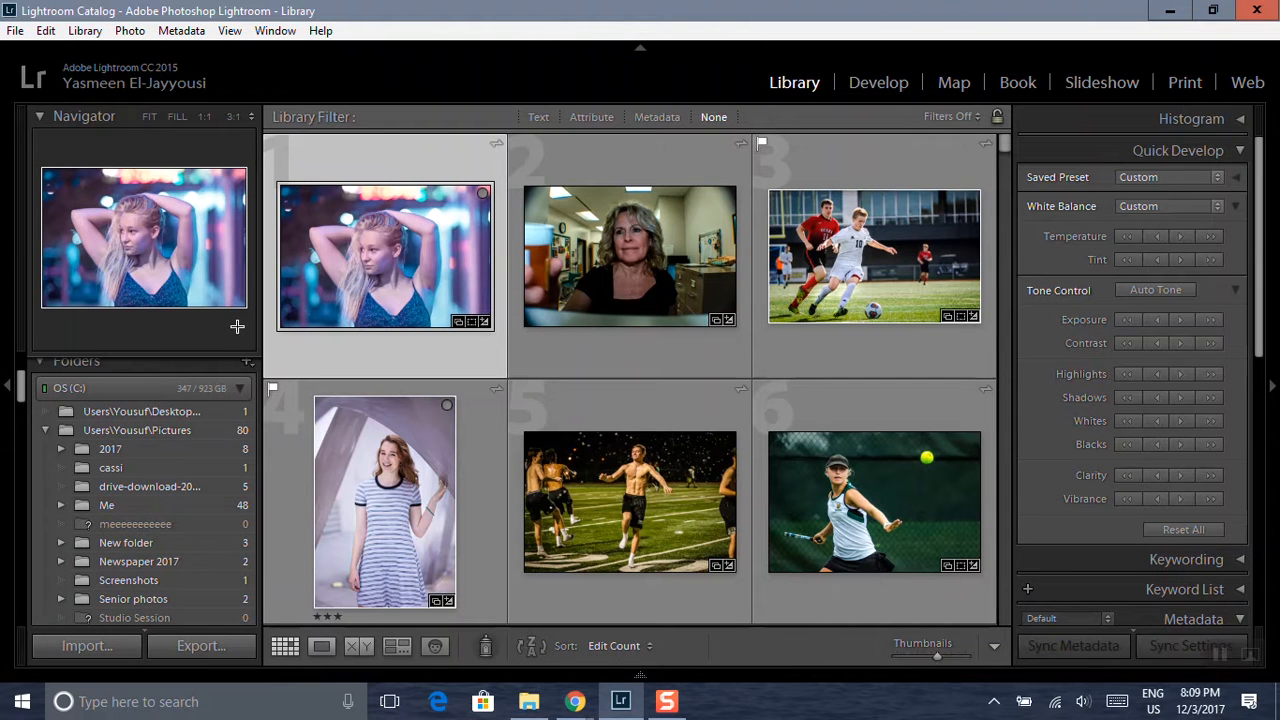
# Move the Yearbook folder from the OS (C:) volume to the root of P: and confirm moving the files on disk
pyautogui.moveTo(20, 384); pyautogui.dragTo(20, 420)
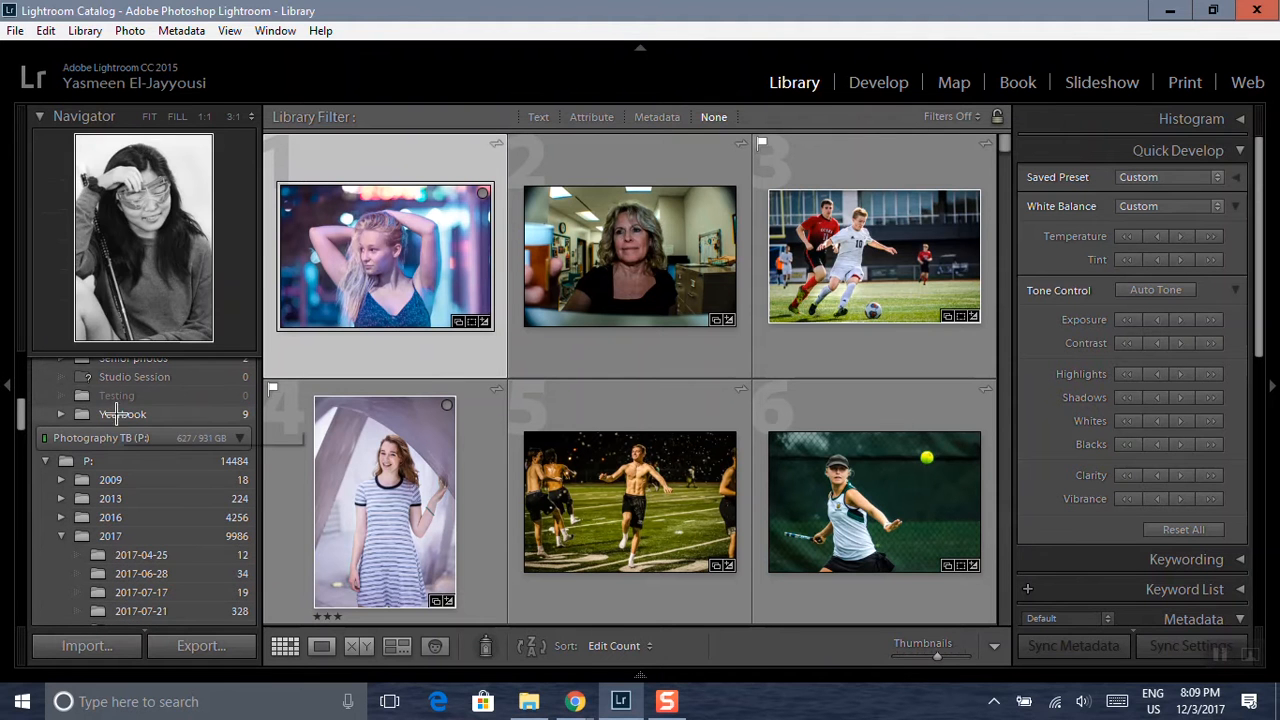
pyautogui.click(121, 414)
pyautogui.moveTo(121, 428); pyautogui.dragTo(118, 460)
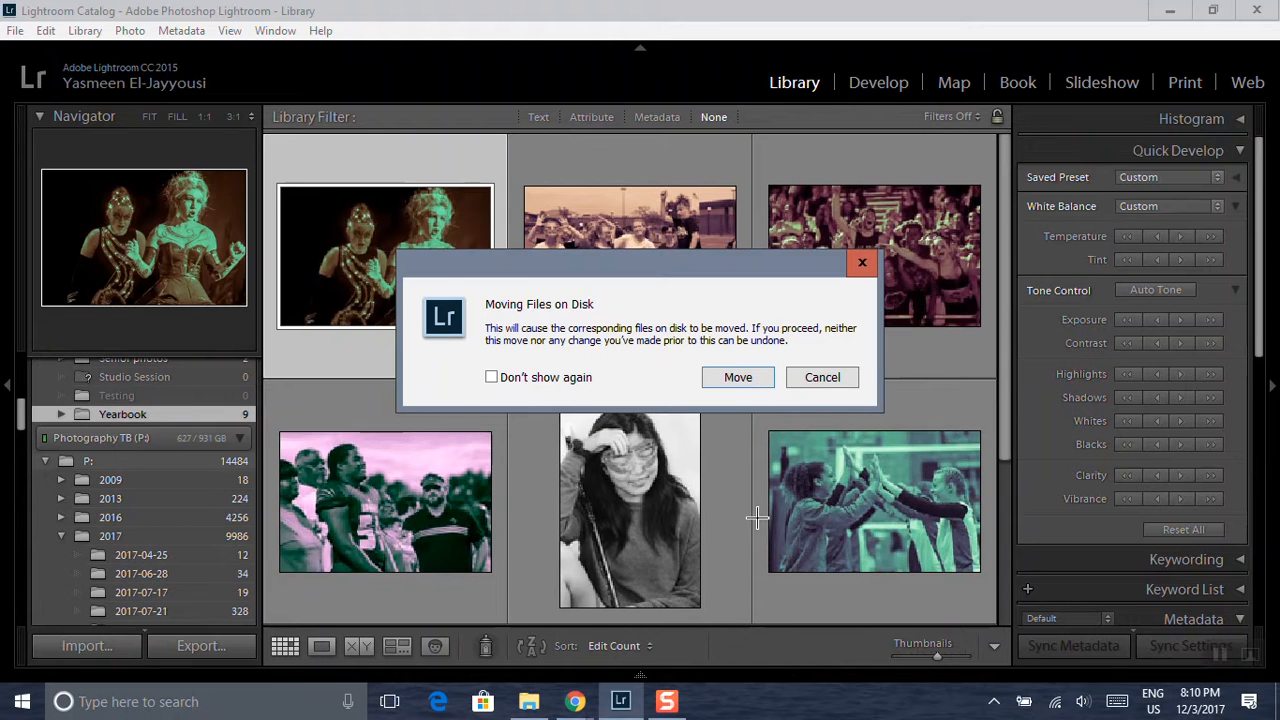
pyautogui.click(740, 377)
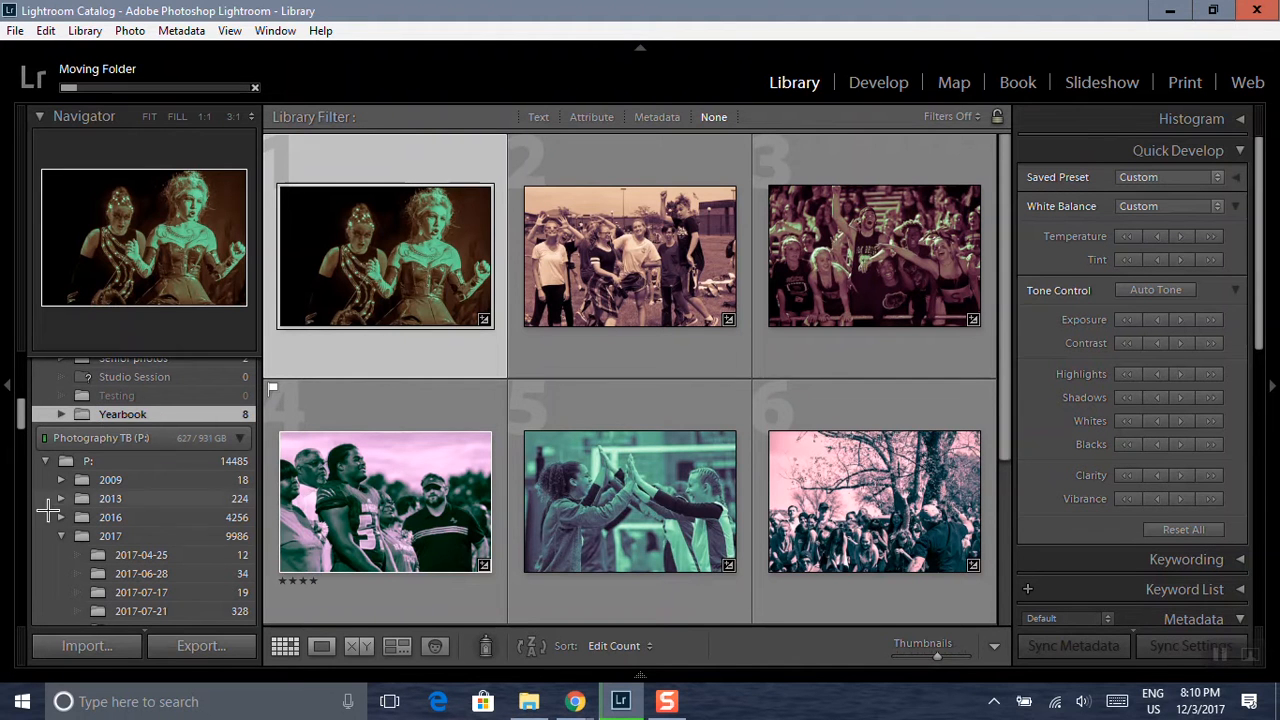
# Start a photo import, expand the D: memory card and its DCIM folder, and choose the folder below MISC as the source
pyautogui.scroll(5, 30, 390)
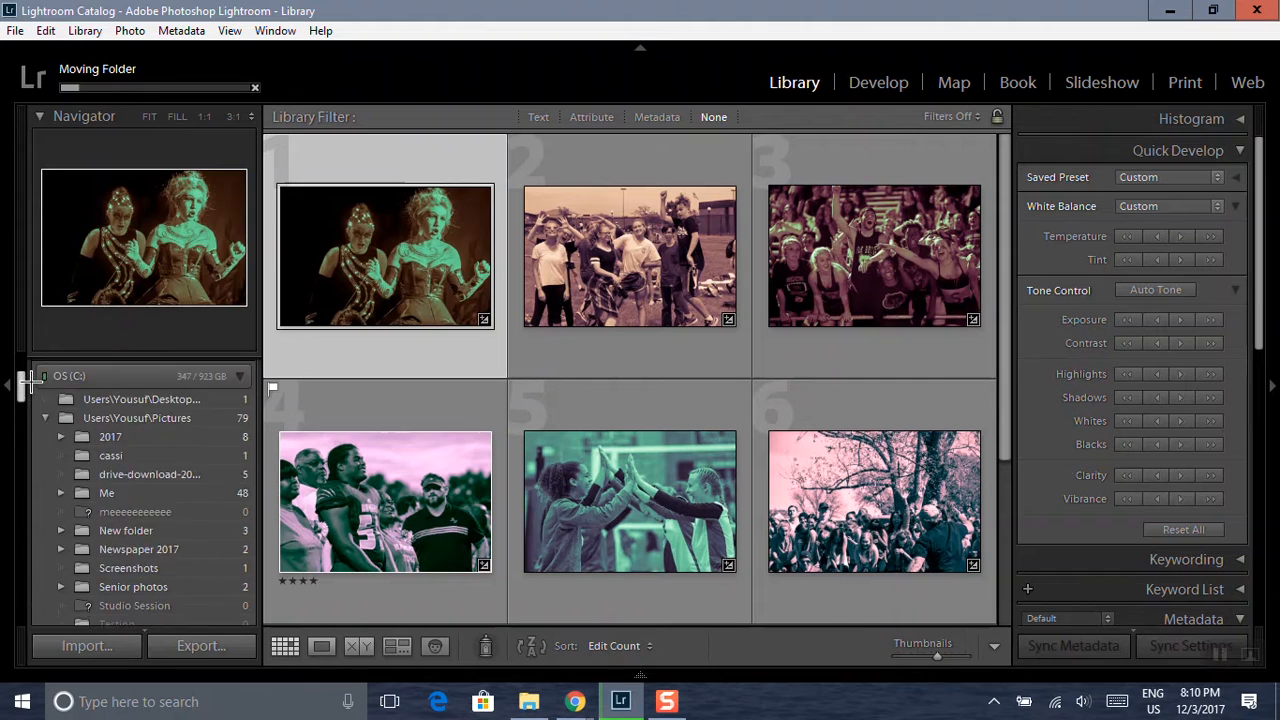
pyautogui.scroll(3, 204, 368)
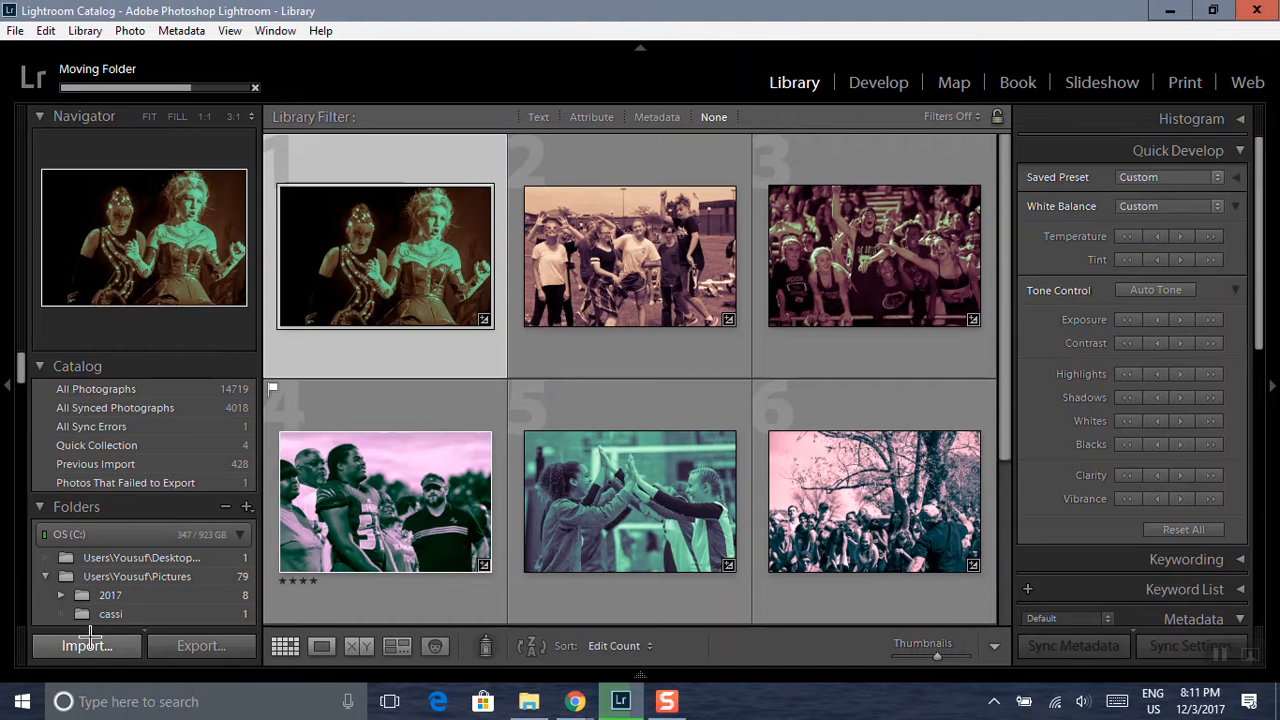
pyautogui.click(84, 646)
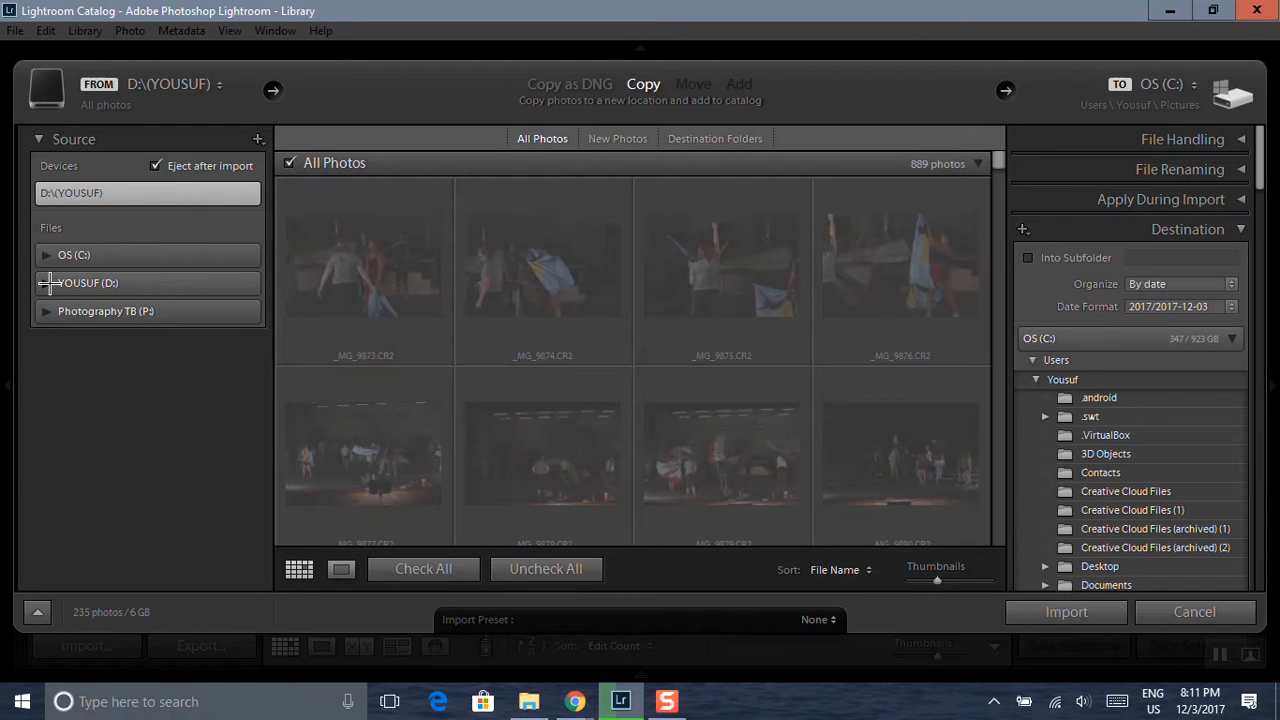
pyautogui.click(47, 285)
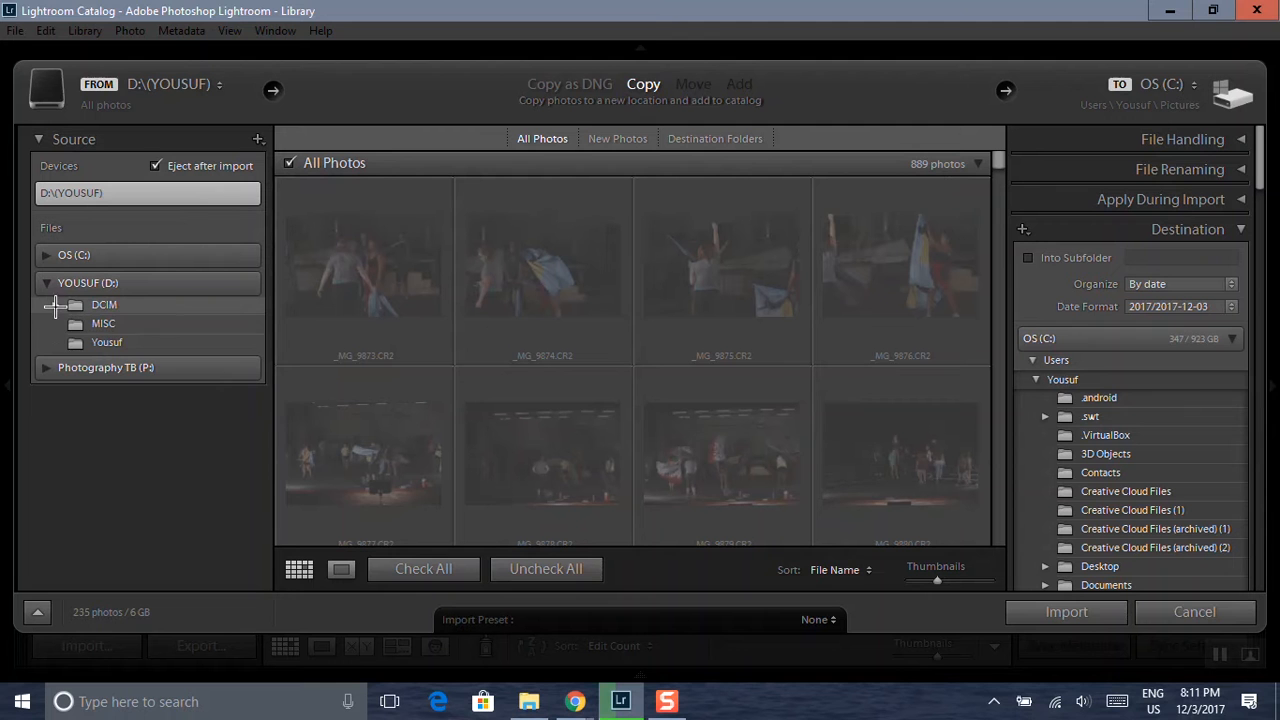
pyautogui.click(54, 306)
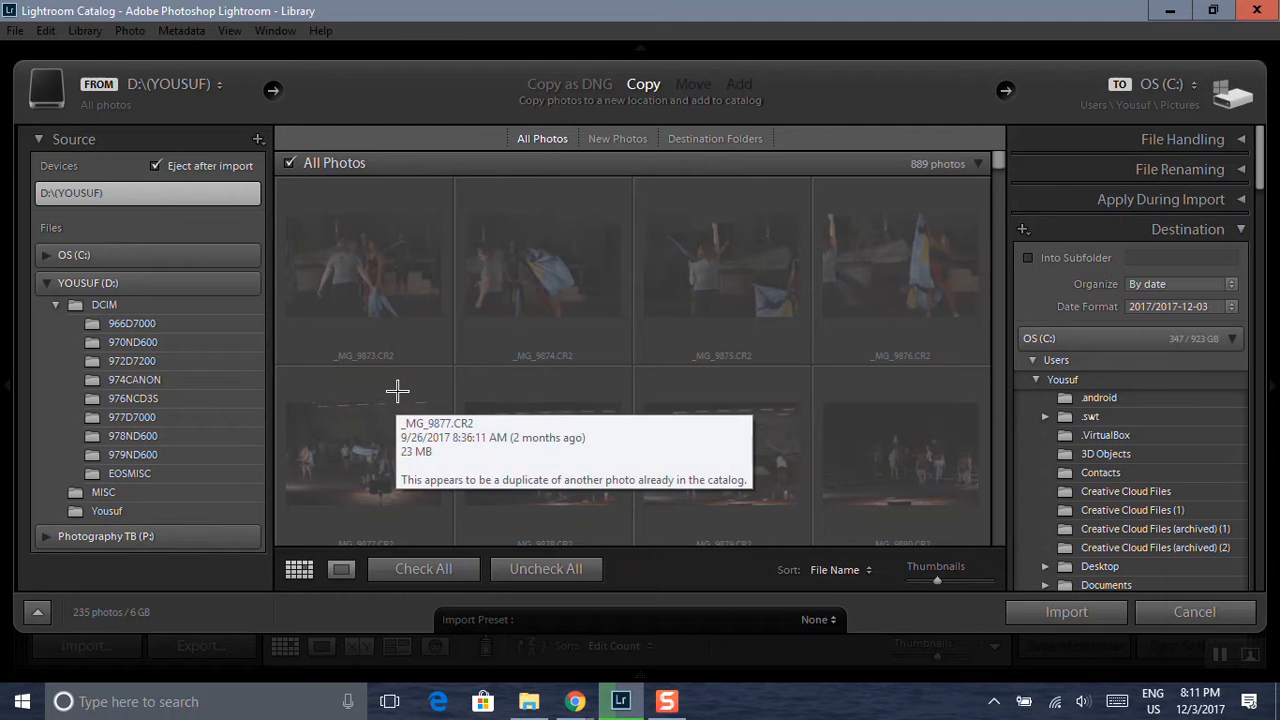
pyautogui.moveTo(399, 342)
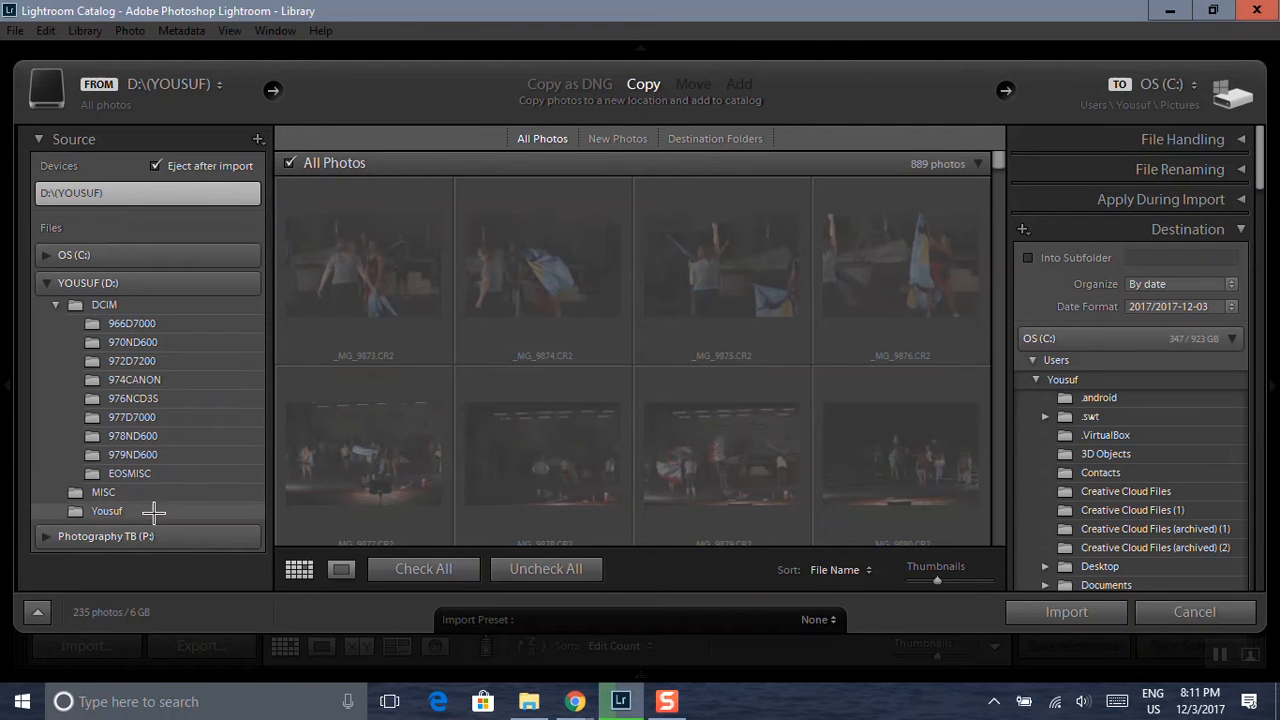
pyautogui.click(153, 512)
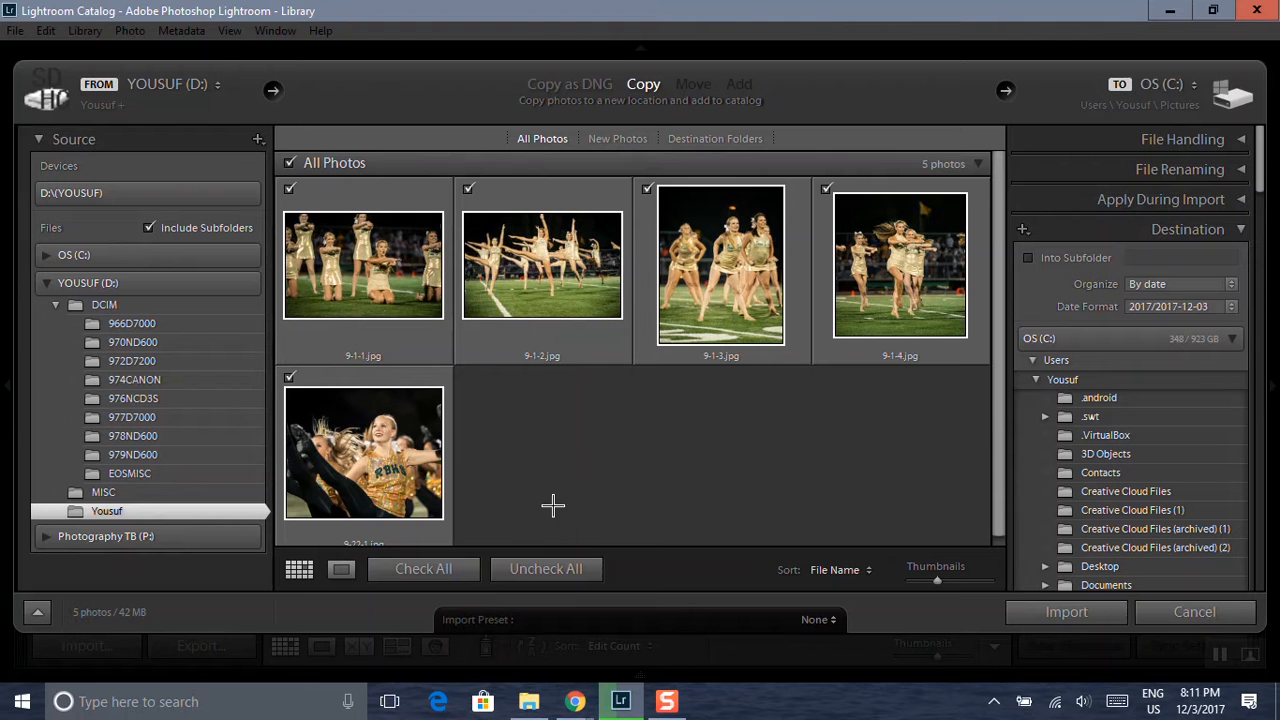
# Uncheck all photos of the chosen source folder for the import
pyautogui.click(527, 568)
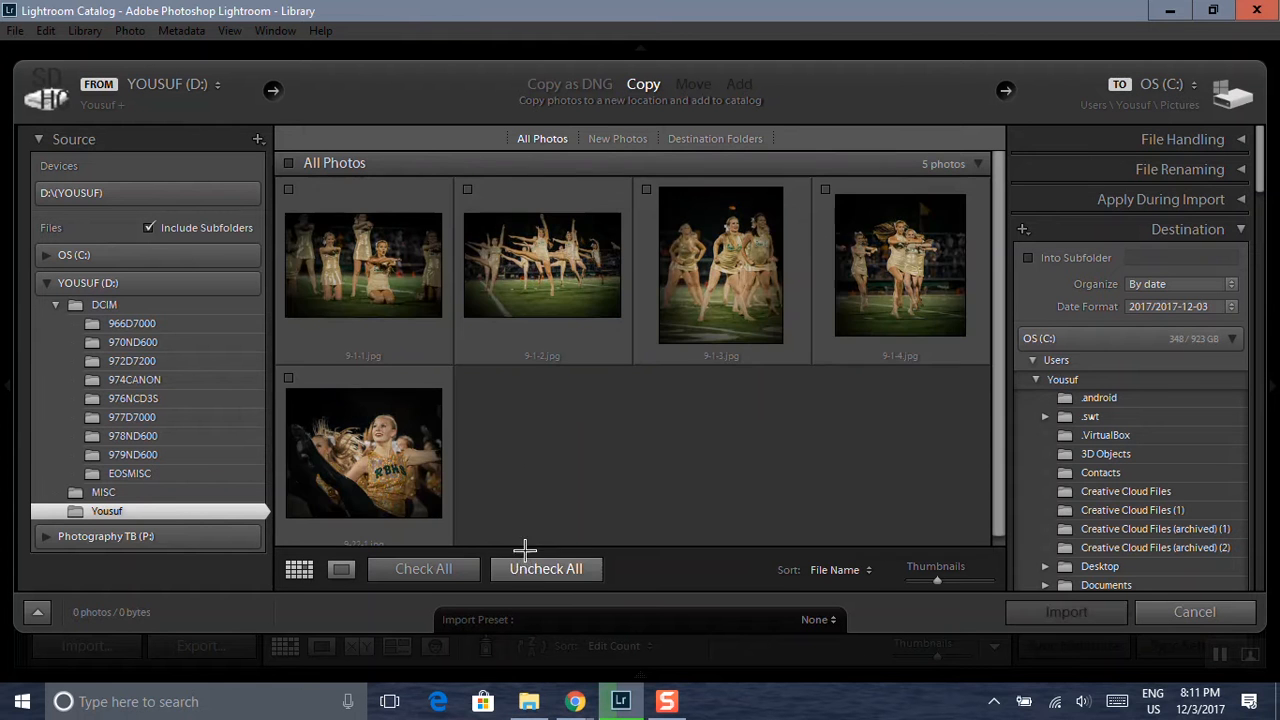
pyautogui.click(440, 566)
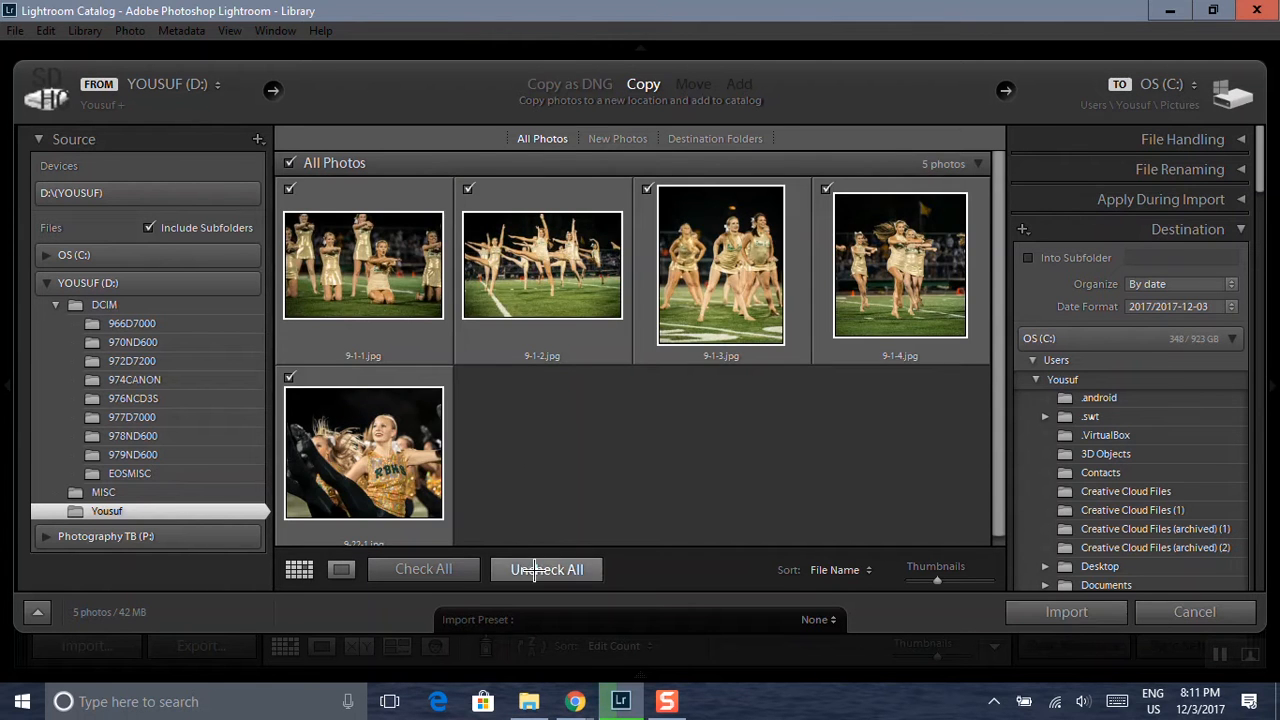
pyautogui.click(541, 566)
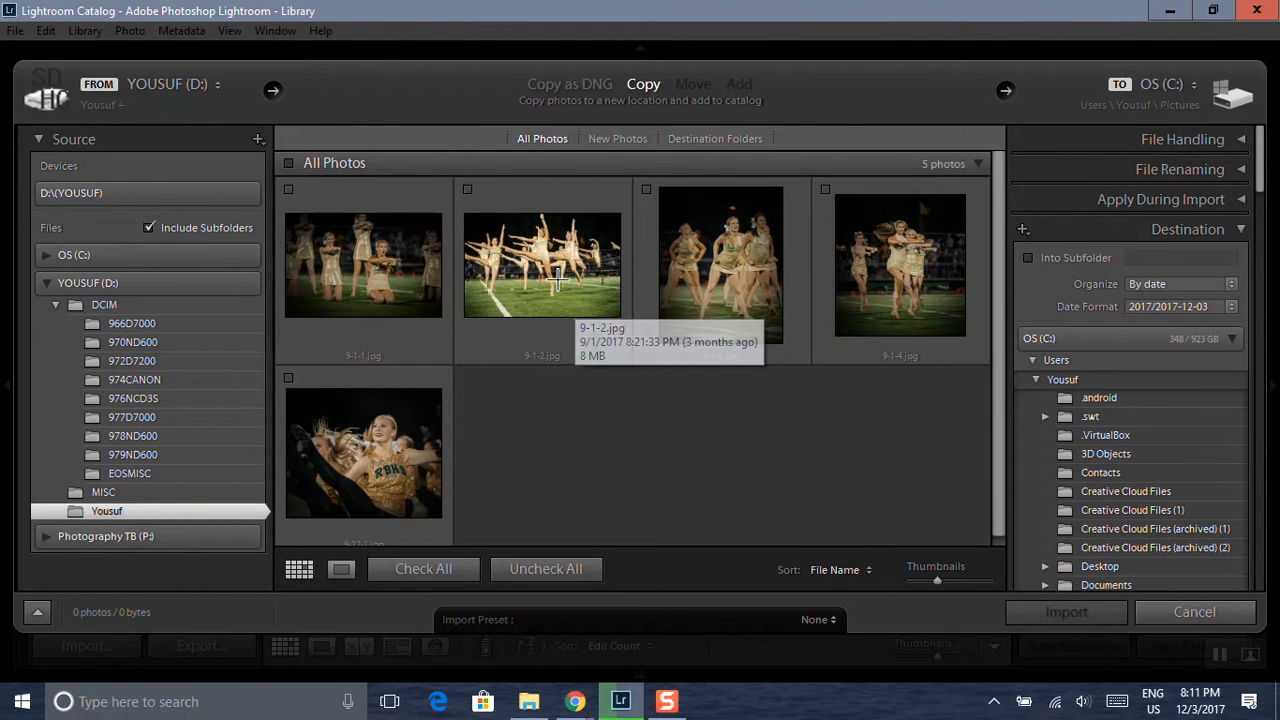
# Mark the photos 9-1-2.jpg through 9-1-4.jpg for import and import them as copies
pyautogui.click(577, 295)
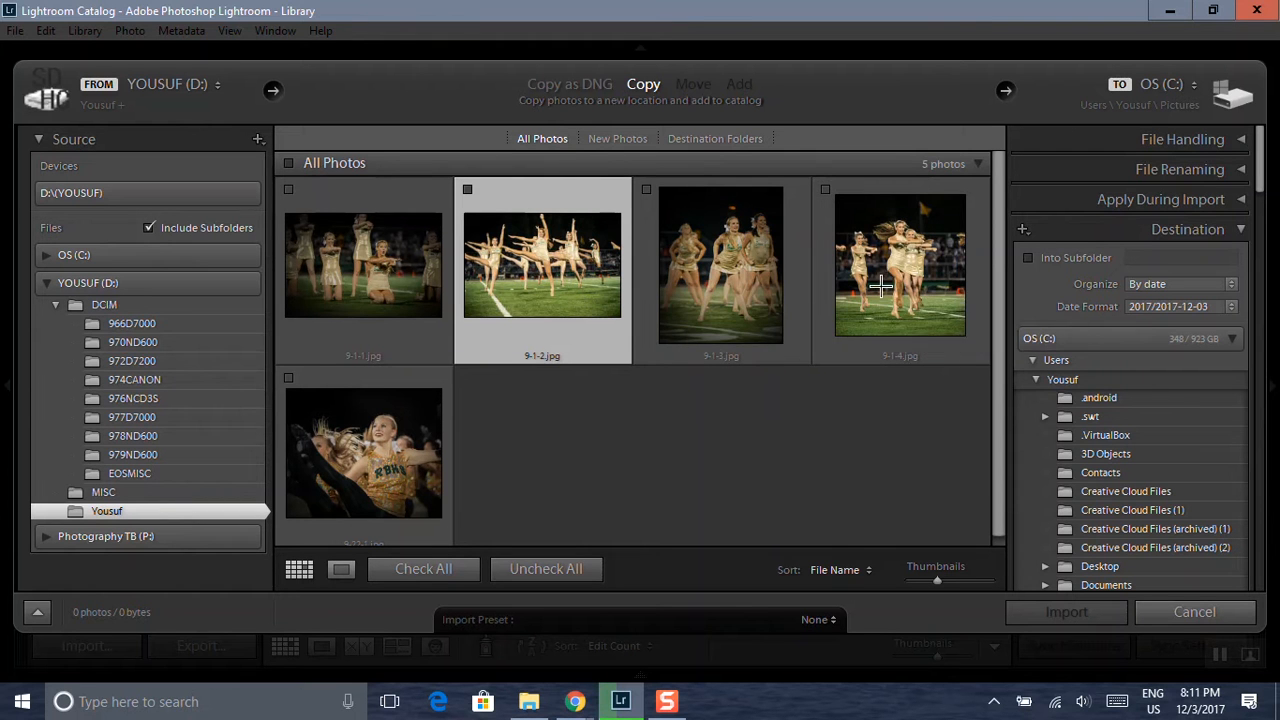
pyautogui.keyDown('shift'); pyautogui.click(885, 286); pyautogui.keyUp('shift')
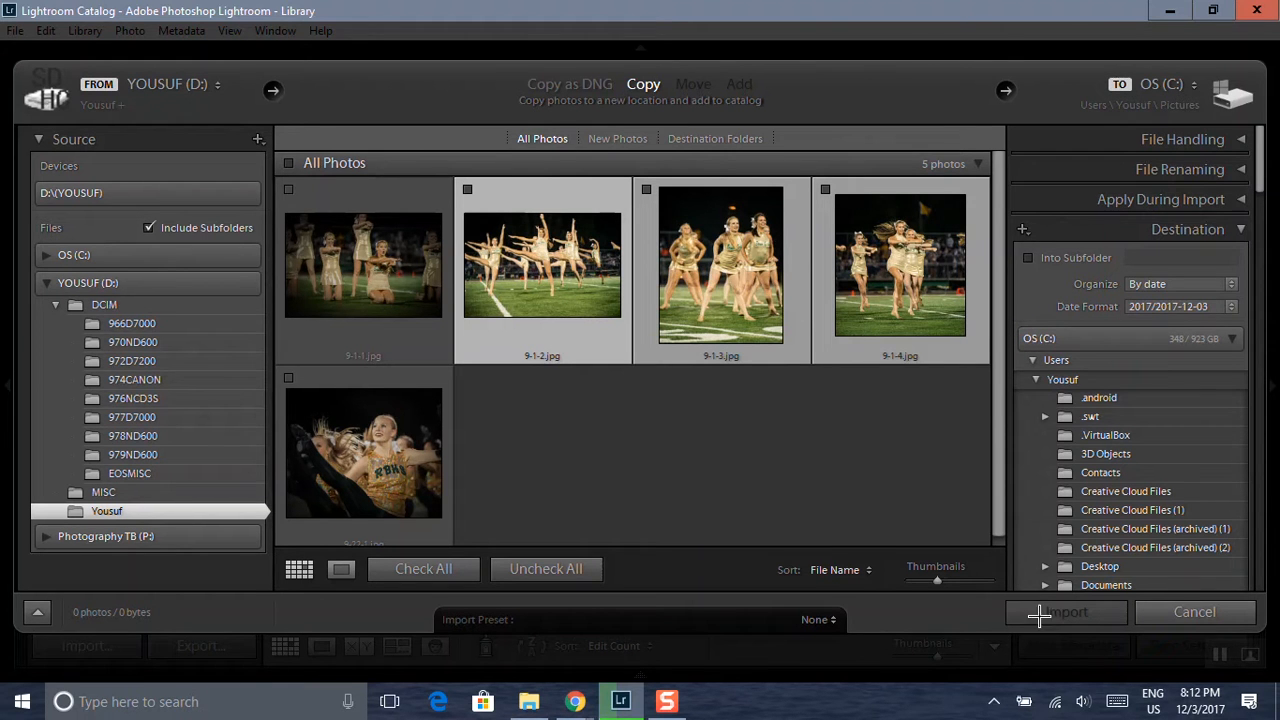
pyautogui.press('p')
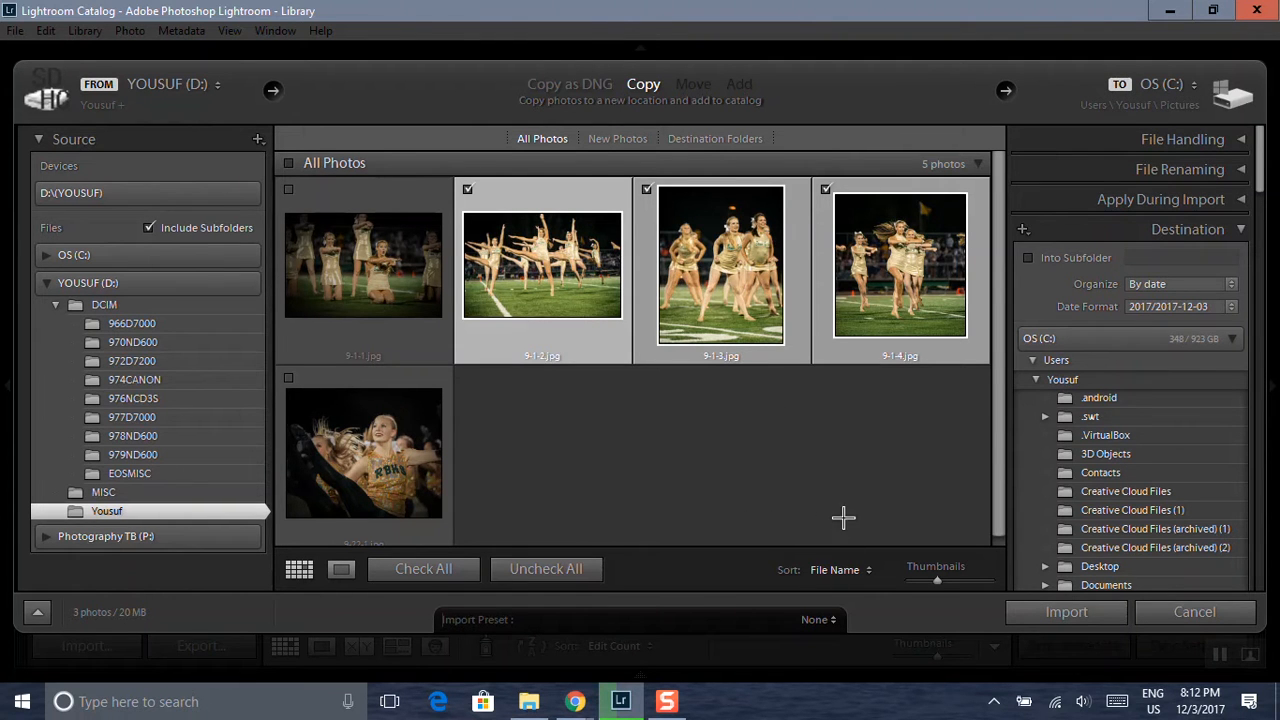
pyautogui.click(1018, 611)
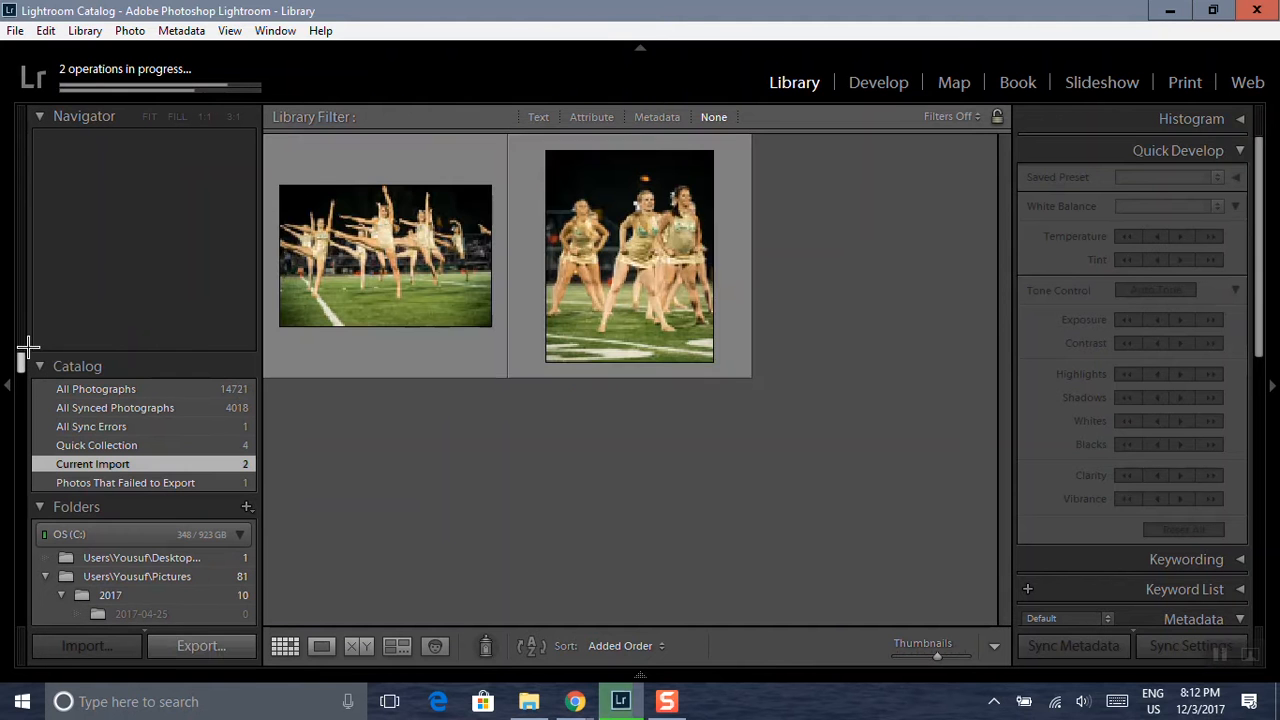
# Display all photographs of the catalog, and switch the grid to All Synced Photographs
pyautogui.click(70, 390)
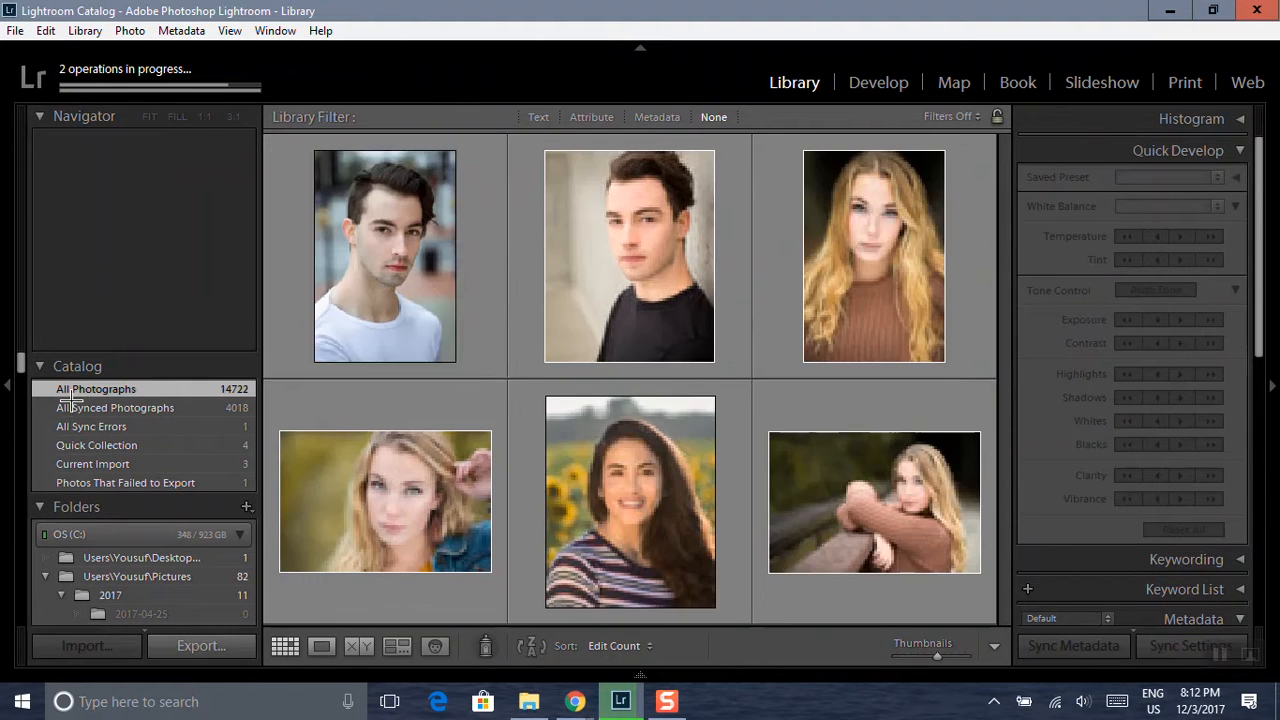
pyautogui.click(68, 405)
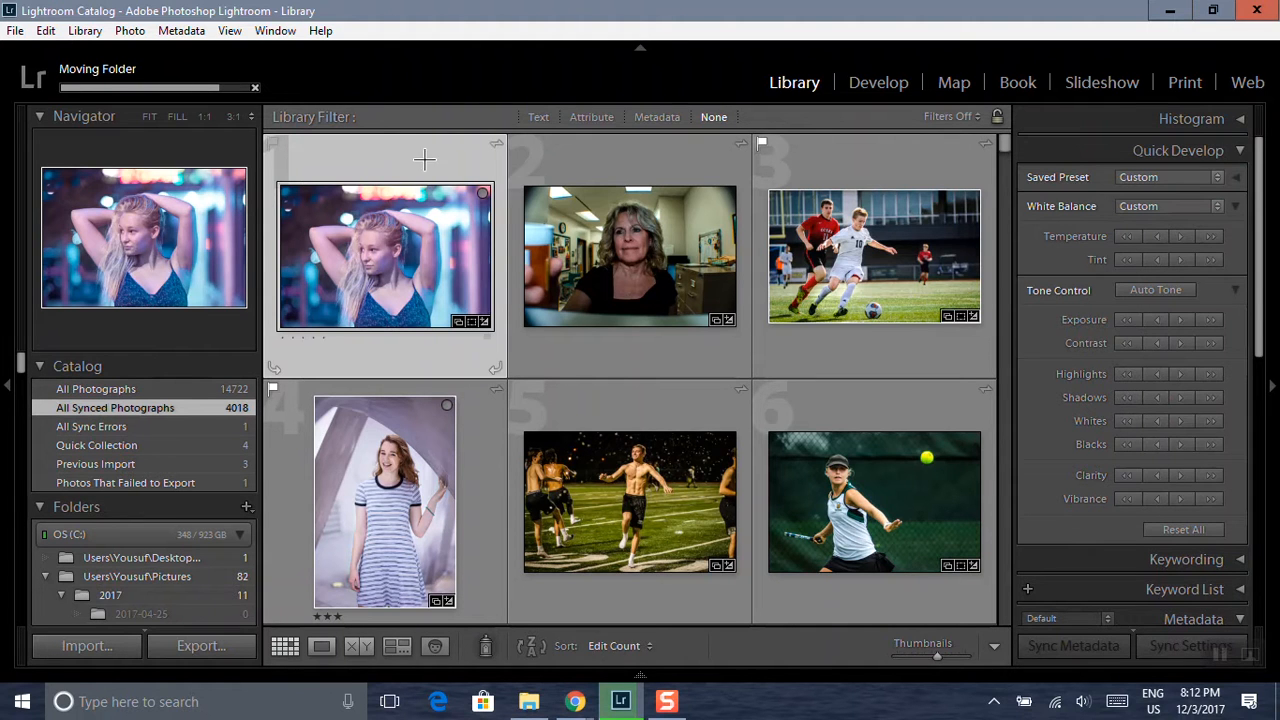
# Select the first three photos as a range, add and remove the fifth and sixth individually, and return to only the first photo
pyautogui.click(568, 230)
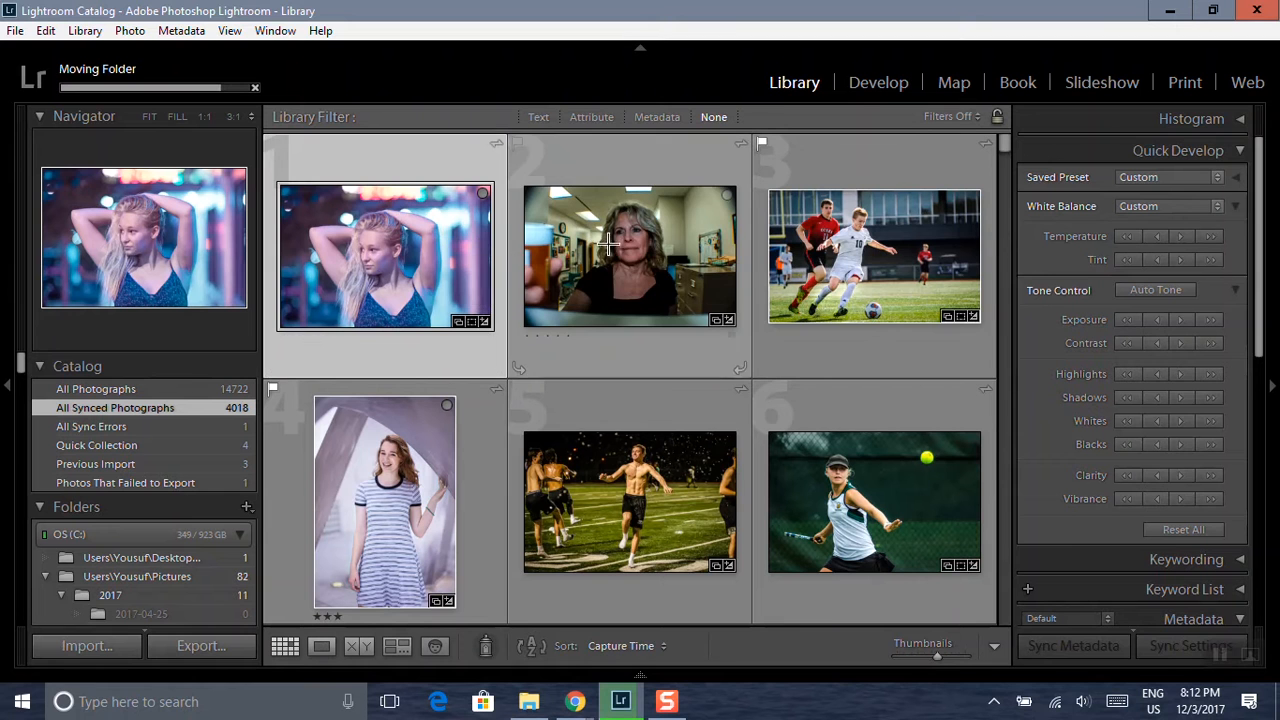
pyautogui.keyDown('shift'); pyautogui.click(864, 268); pyautogui.keyUp('shift')
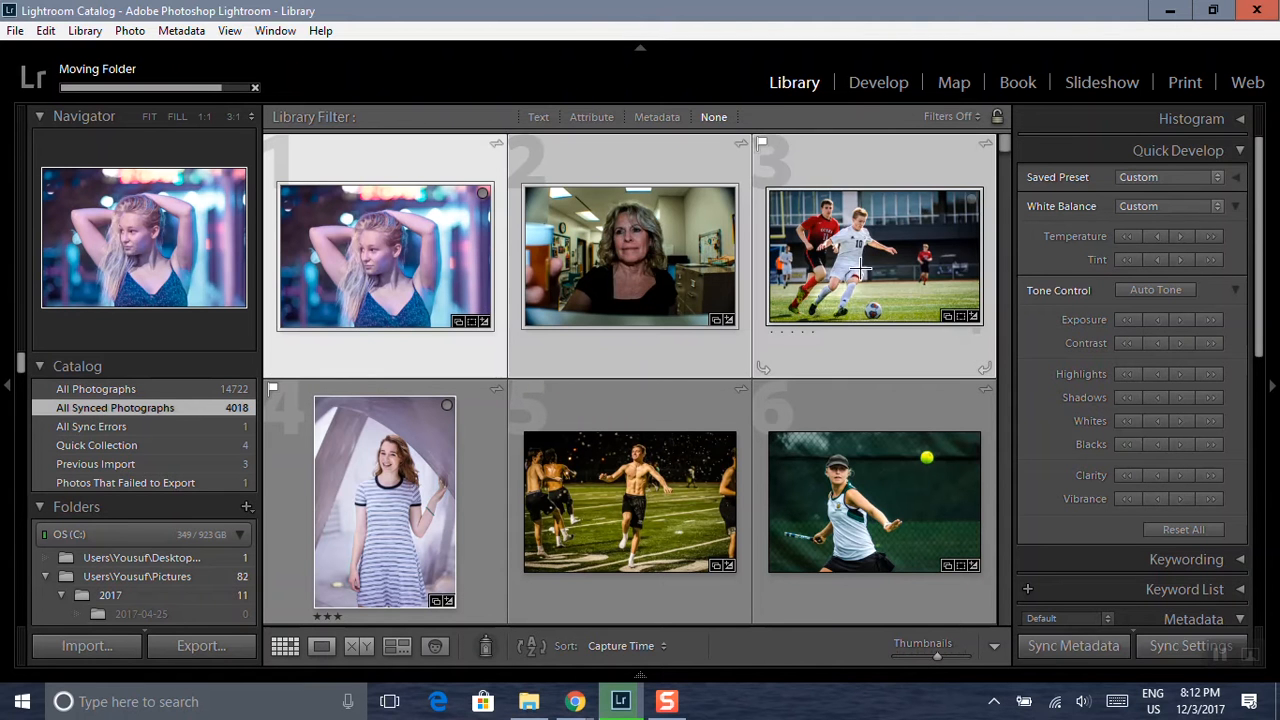
pyautogui.keyDown('ctrl'); pyautogui.click(651, 420); pyautogui.keyUp('ctrl')
pyautogui.keyDown('ctrl'); pyautogui.click(831, 443); pyautogui.keyUp('ctrl')
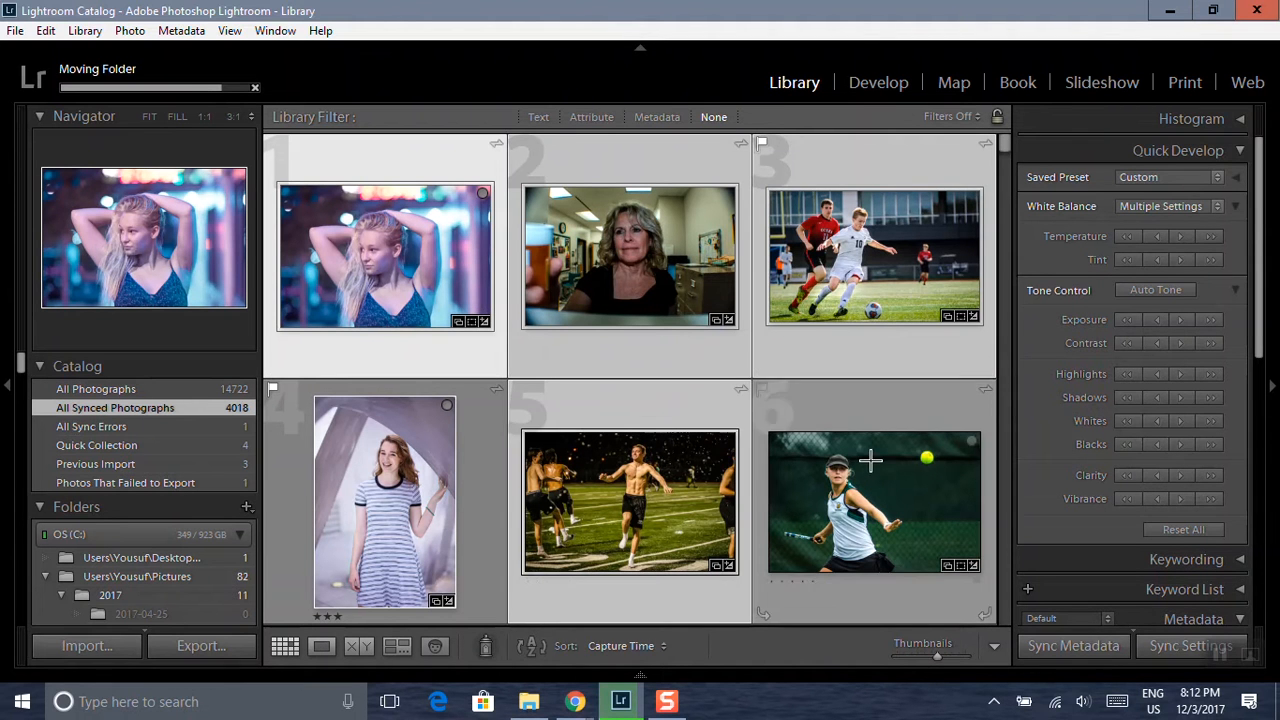
pyautogui.keyDown('ctrl'); pyautogui.click(866, 456); pyautogui.keyUp('ctrl')
pyautogui.keyDown('ctrl'); pyautogui.click(643, 459); pyautogui.keyUp('ctrl')
pyautogui.keyDown('ctrl'); pyautogui.click(835, 444); pyautogui.keyUp('ctrl')
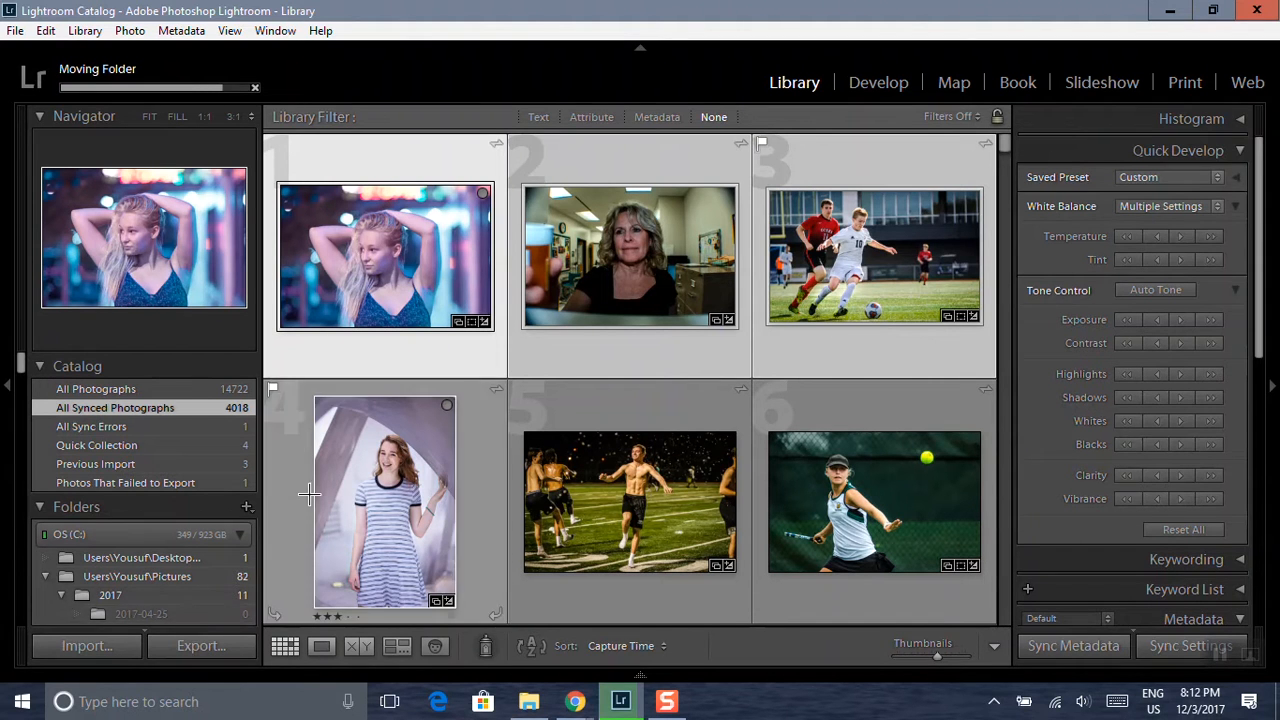
pyautogui.click(395, 490)
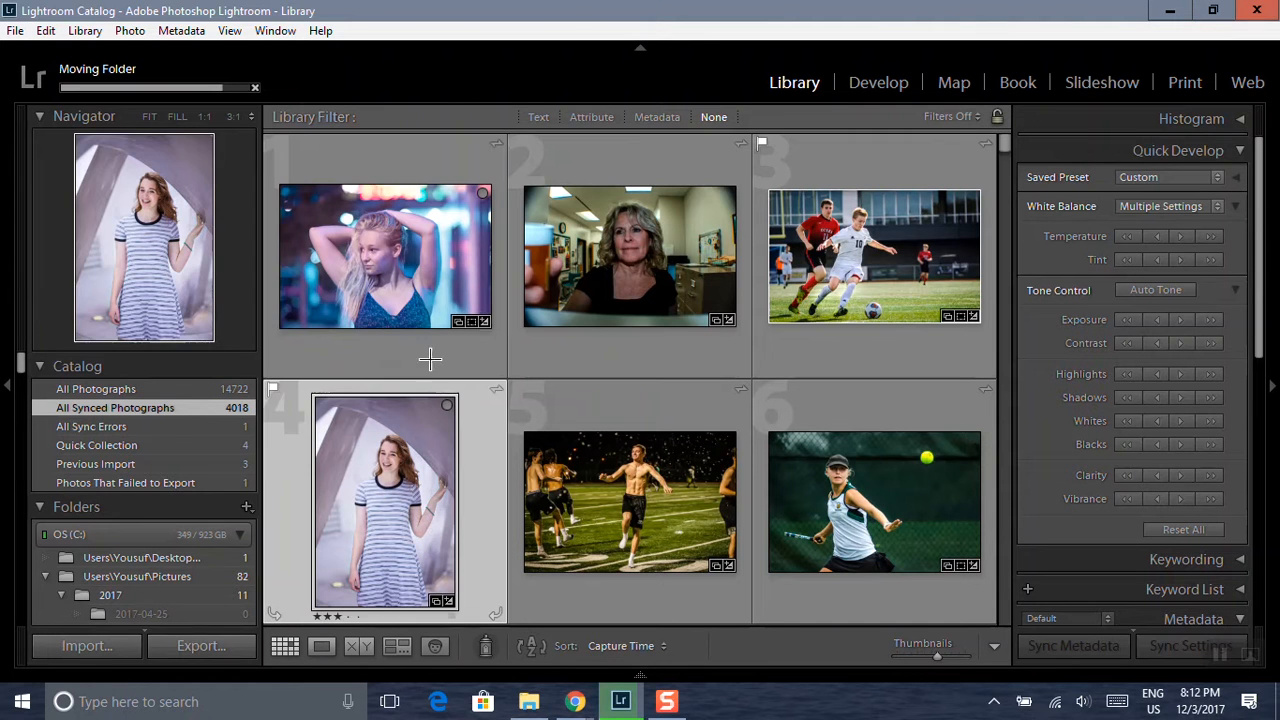
pyautogui.click(422, 270)
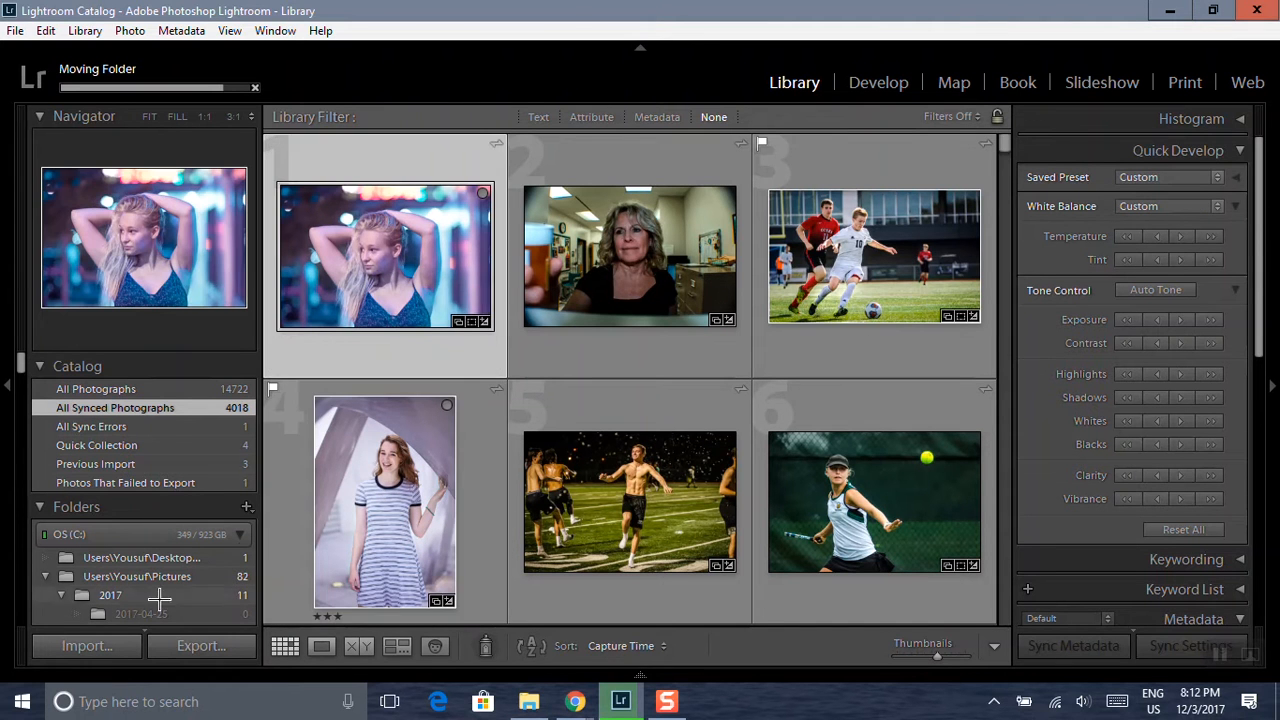
# Open the export settings for the selected photo, try Email as the destination, and return it to Hard Drive
pyautogui.click(195, 646)
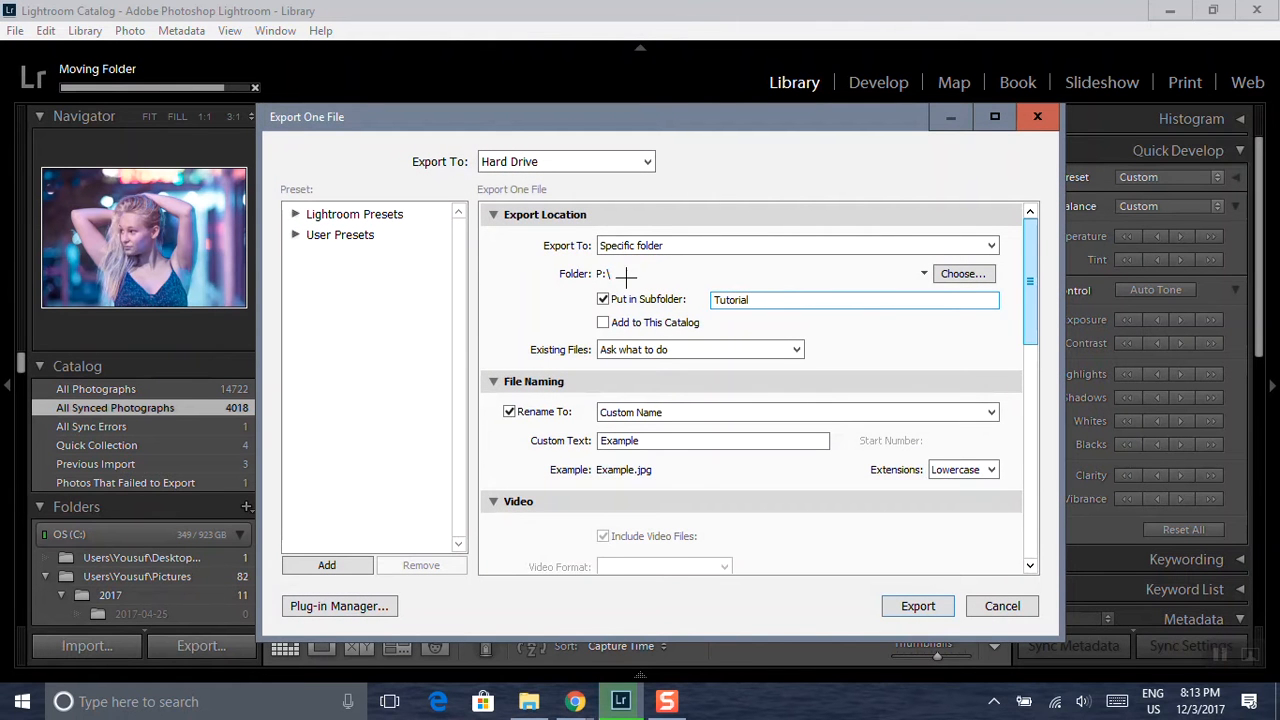
pyautogui.click(609, 160)
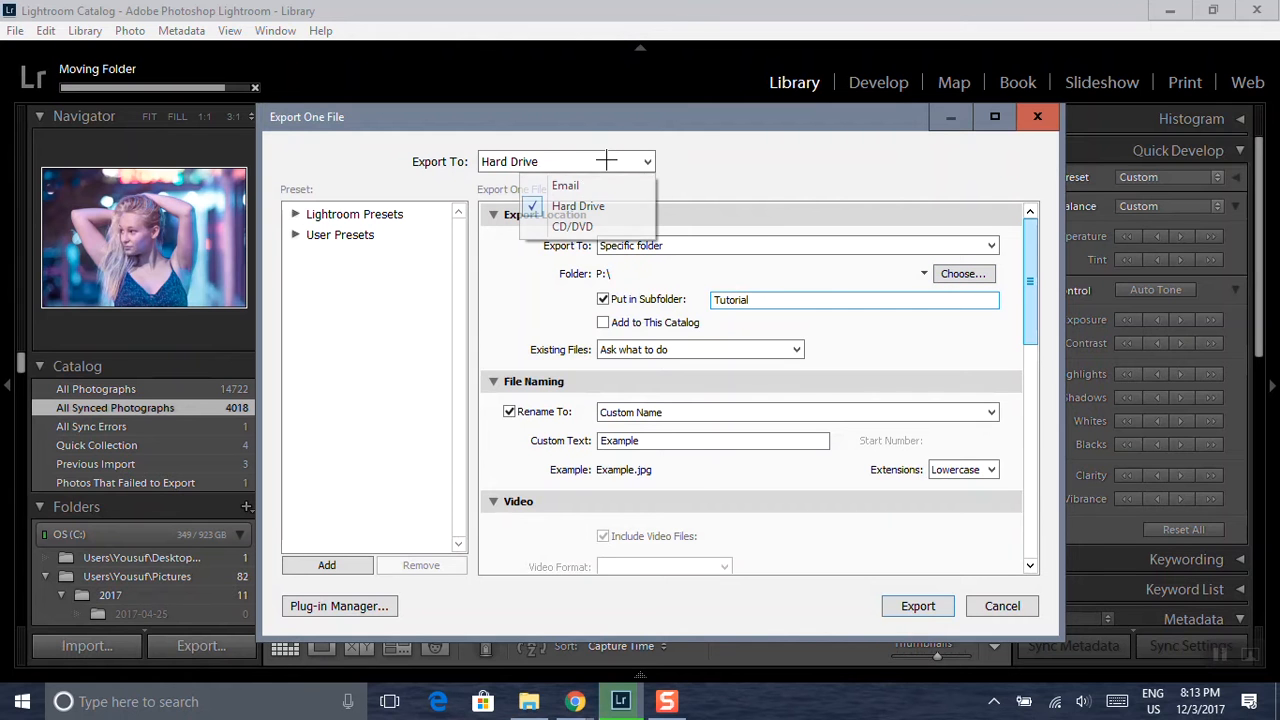
pyautogui.click(583, 206)
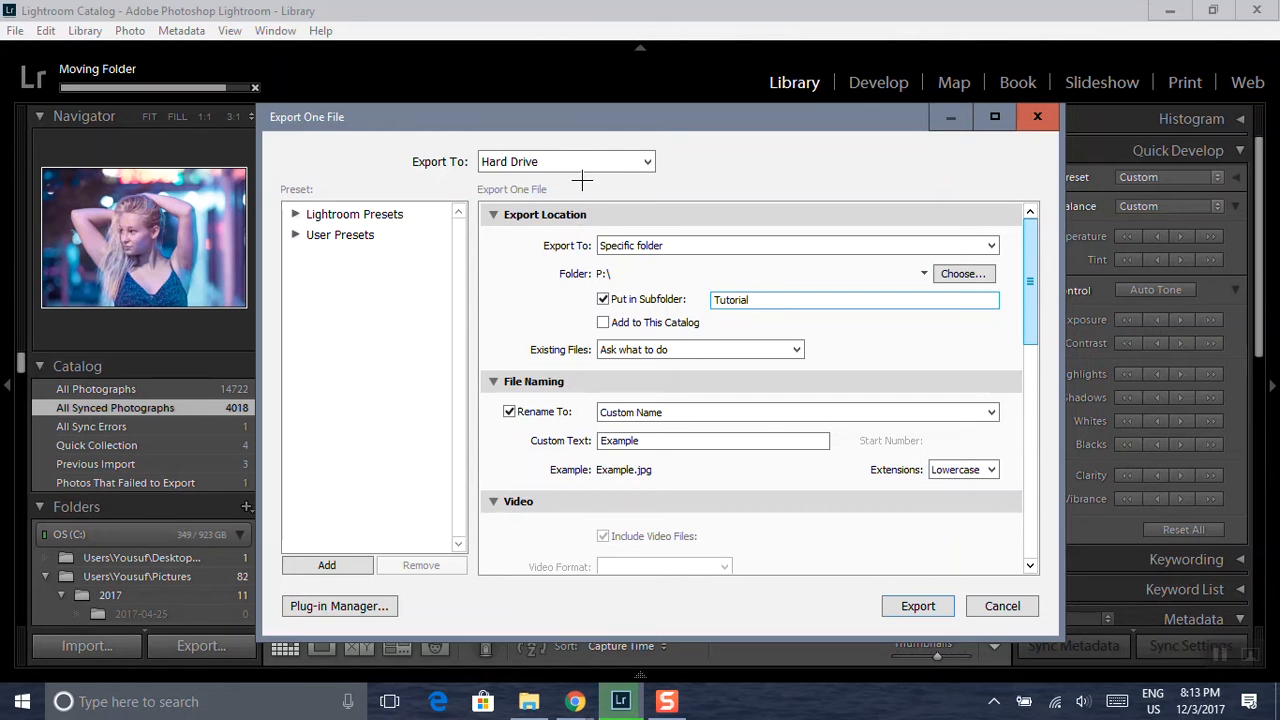
pyautogui.click(583, 165)
pyautogui.click(585, 184)
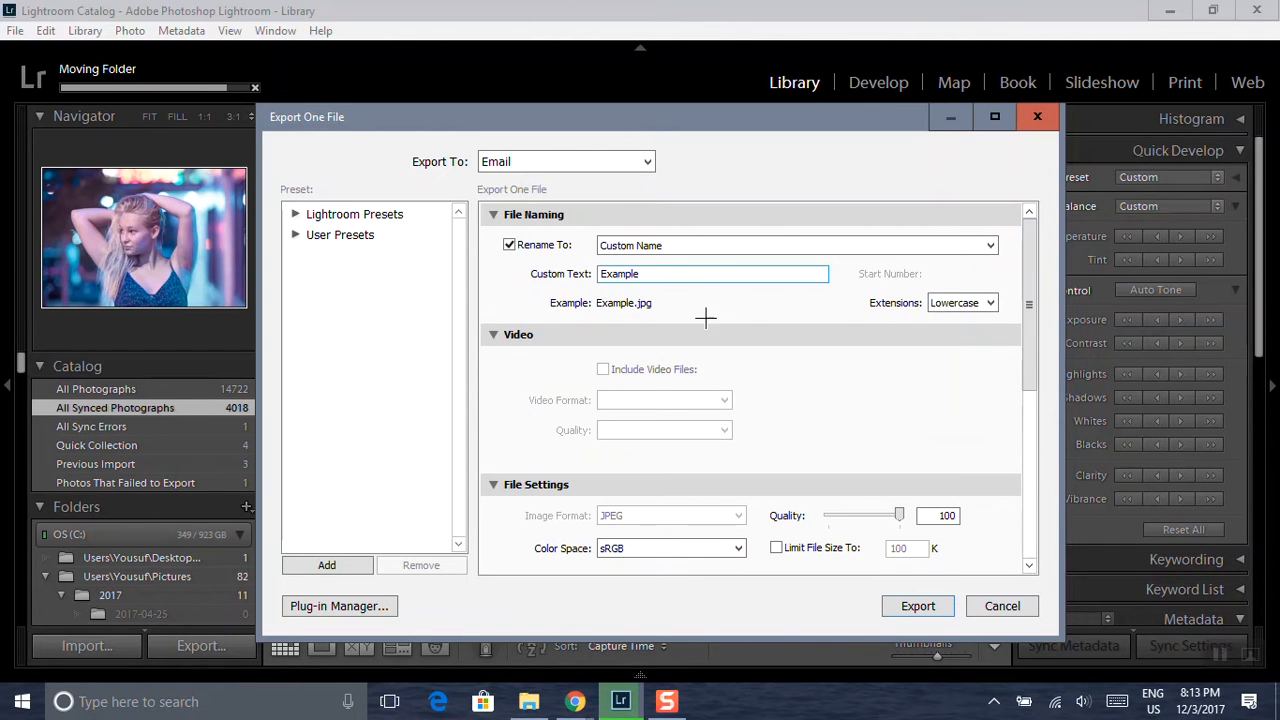
pyautogui.click(597, 163)
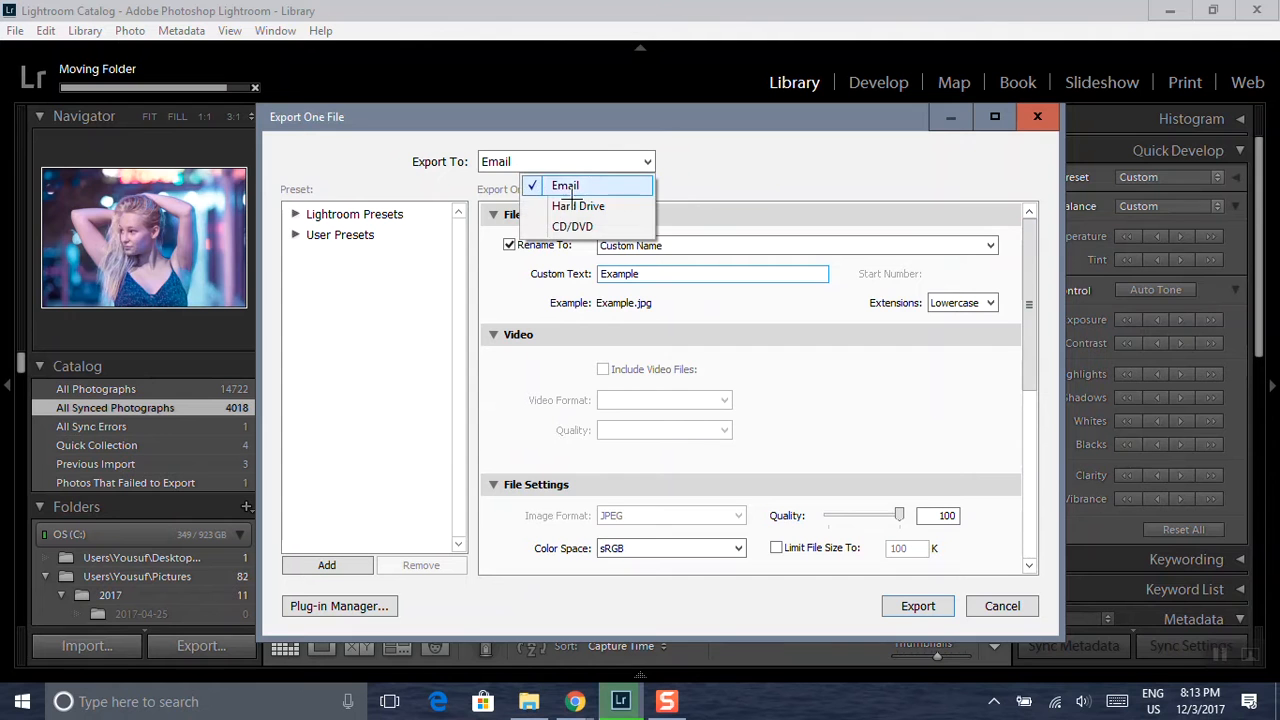
pyautogui.click(585, 202)
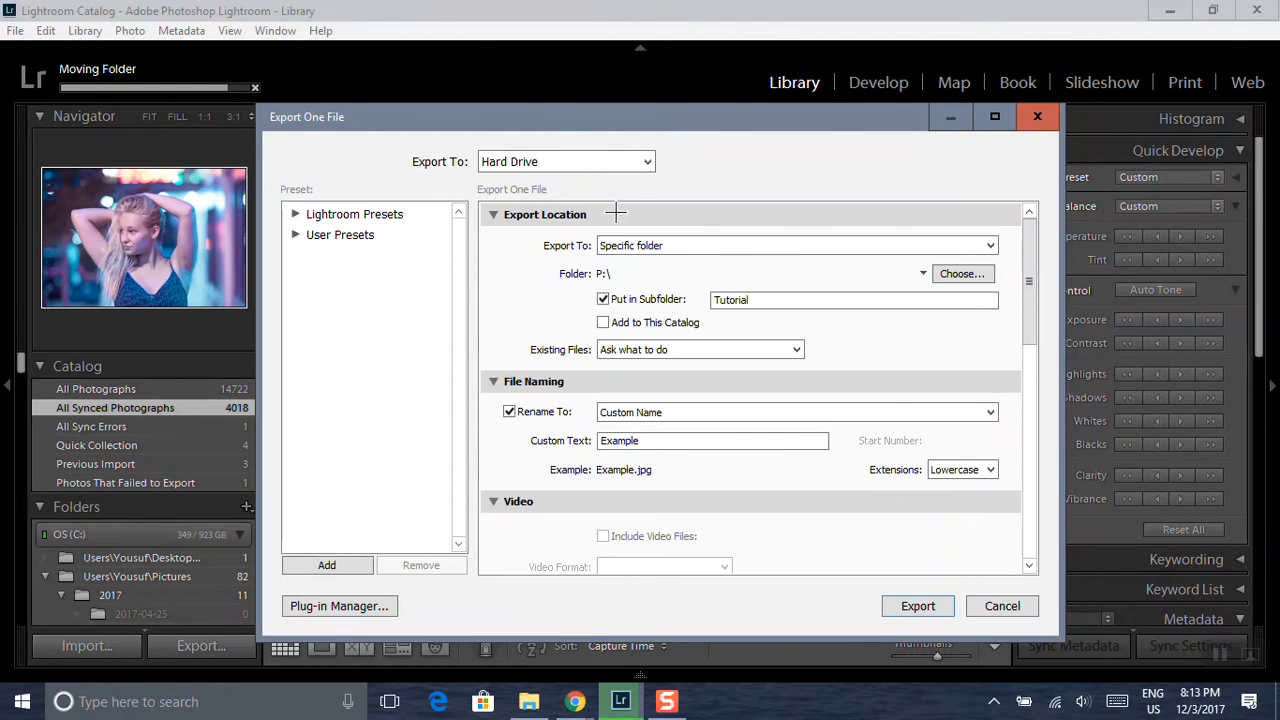
# Choose the Photography TB (P:) drive as the export folder, with the photo going into the subfolder Tutorial
pyautogui.click(960, 273)
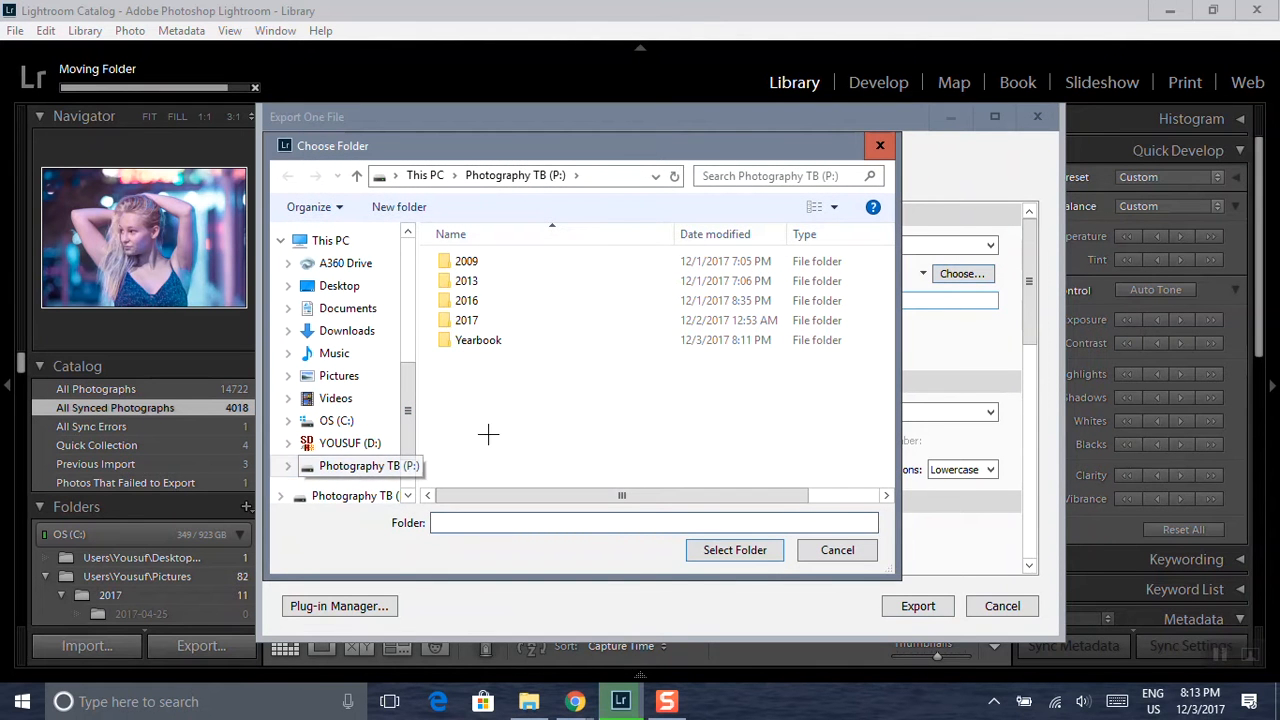
pyautogui.click(743, 550)
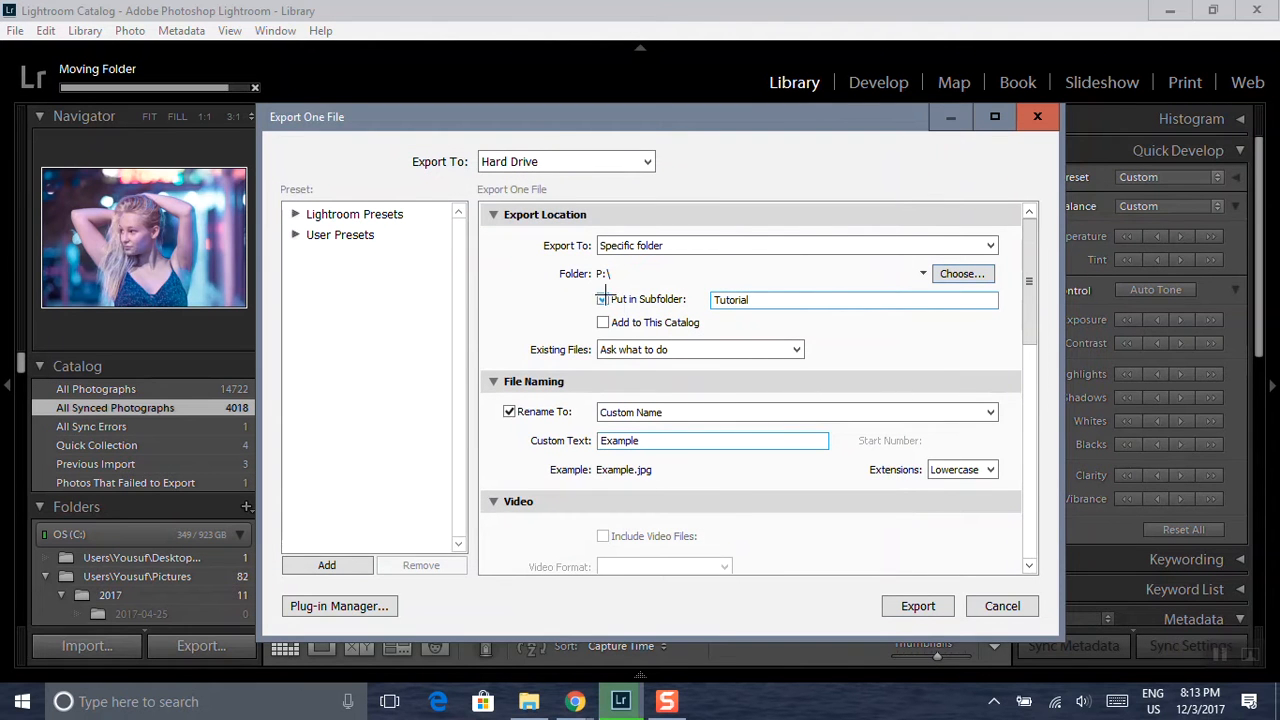
pyautogui.doubleClick(763, 298)
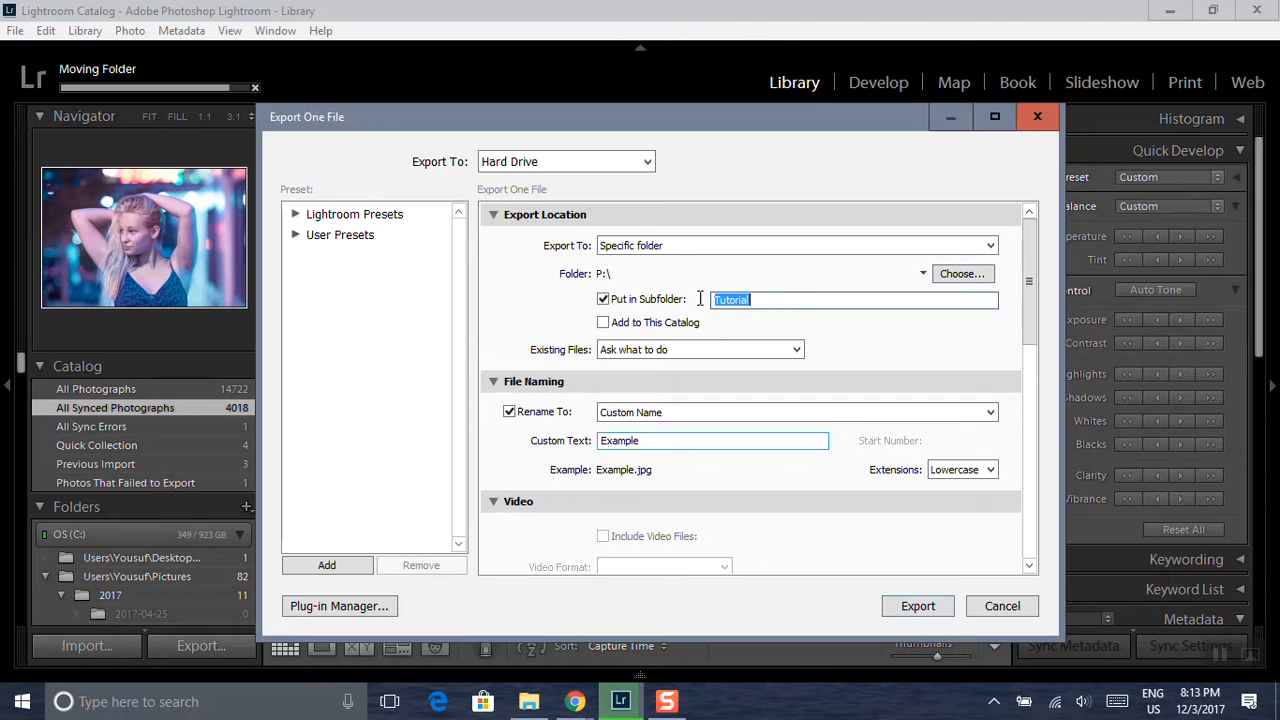
pyautogui.click(782, 305)
pyautogui.doubleClick(742, 300)
pyautogui.click(766, 311)
# Set the export file naming to Custom Name with the custom text Example
pyautogui.moveTo(1030, 336); pyautogui.dragTo(1015, 372)
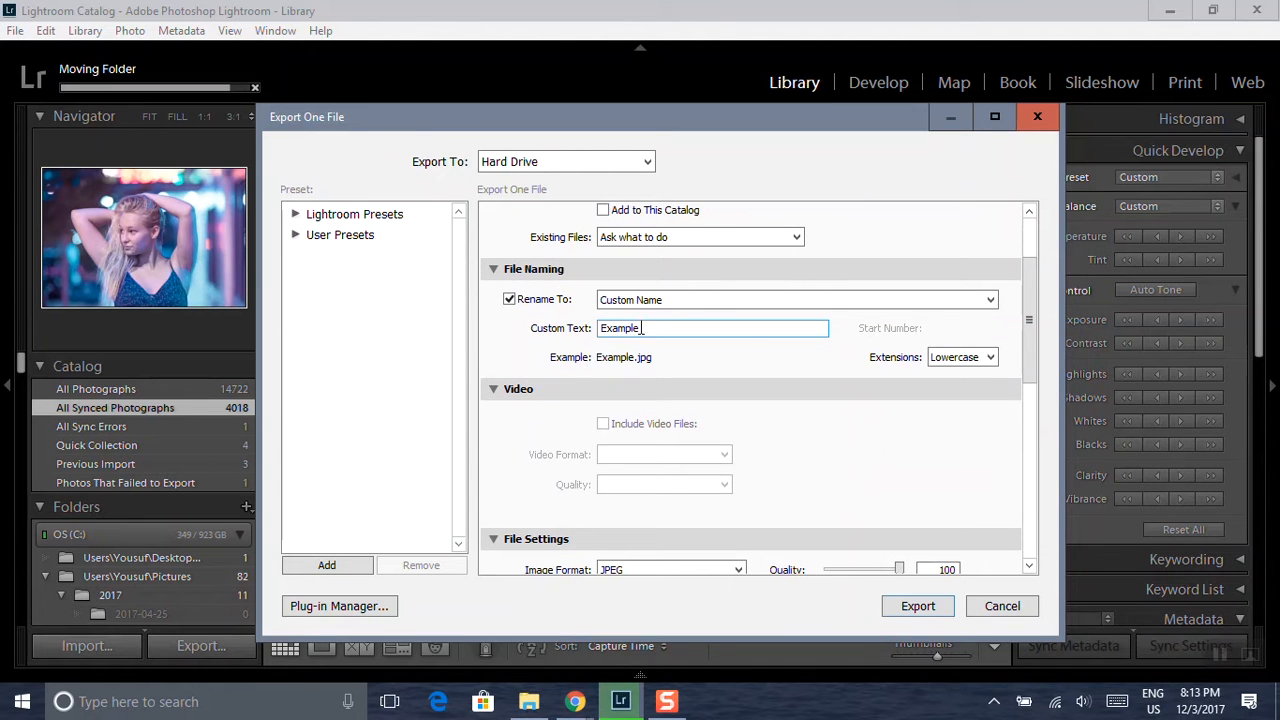
pyautogui.click(628, 299)
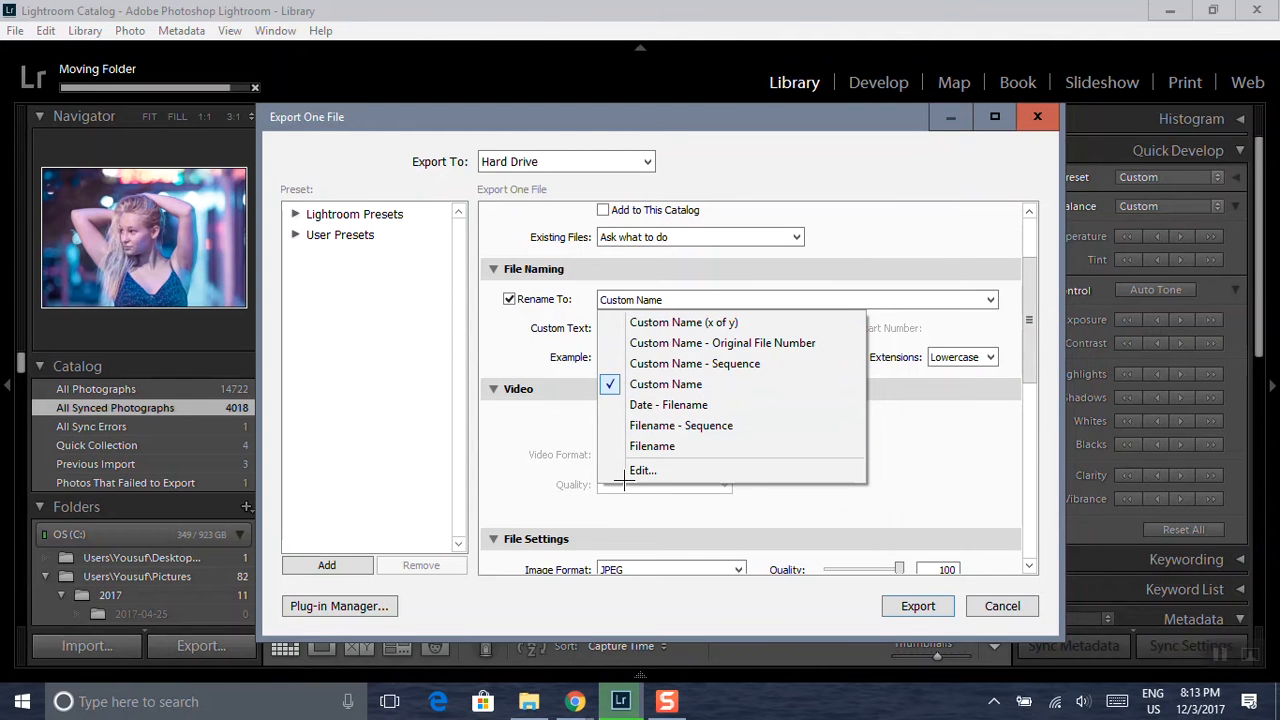
pyautogui.click(642, 378)
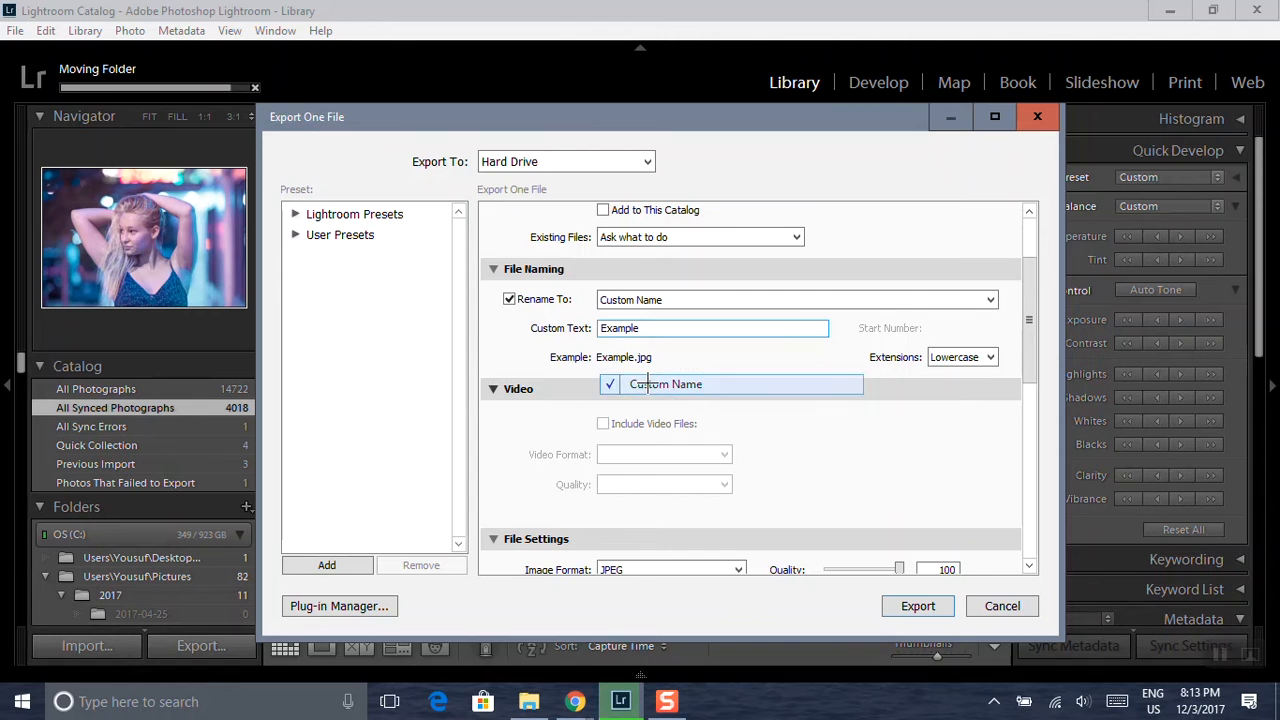
pyautogui.click(661, 334)
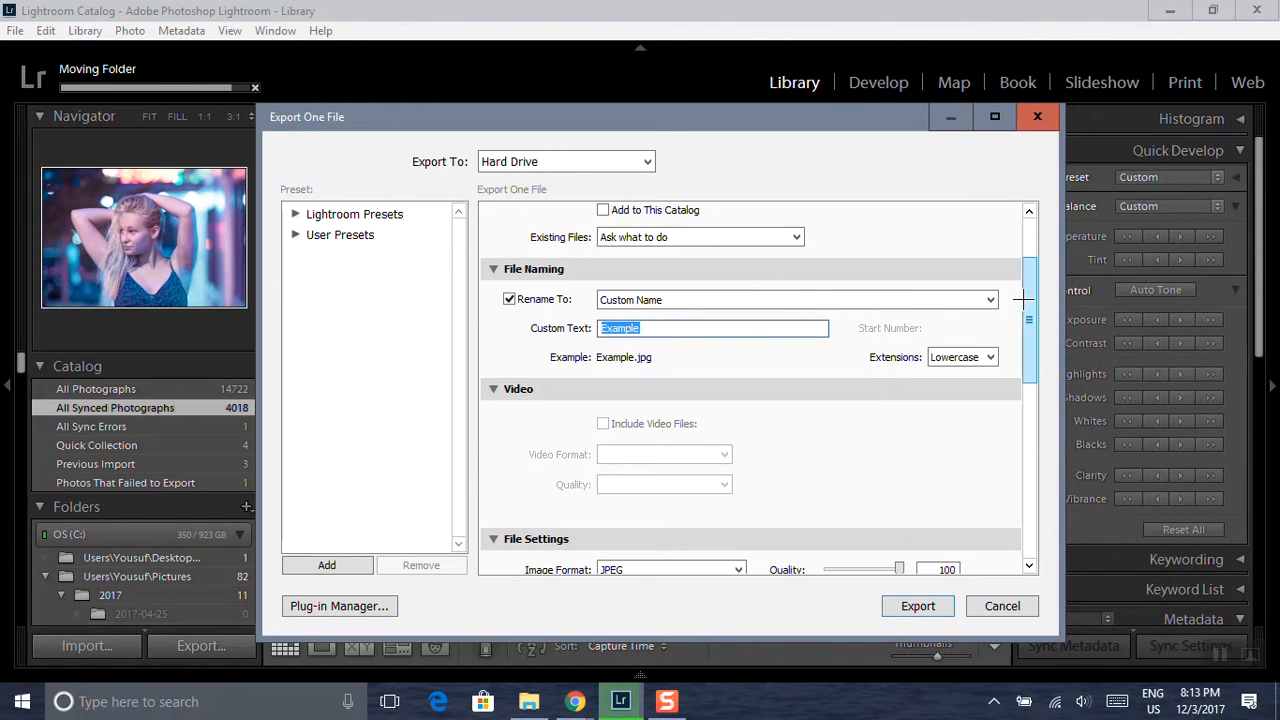
# Review the available image formats, keep JPEG, and set the export quality to 100
pyautogui.moveTo(1022, 298); pyautogui.dragTo(995, 392)
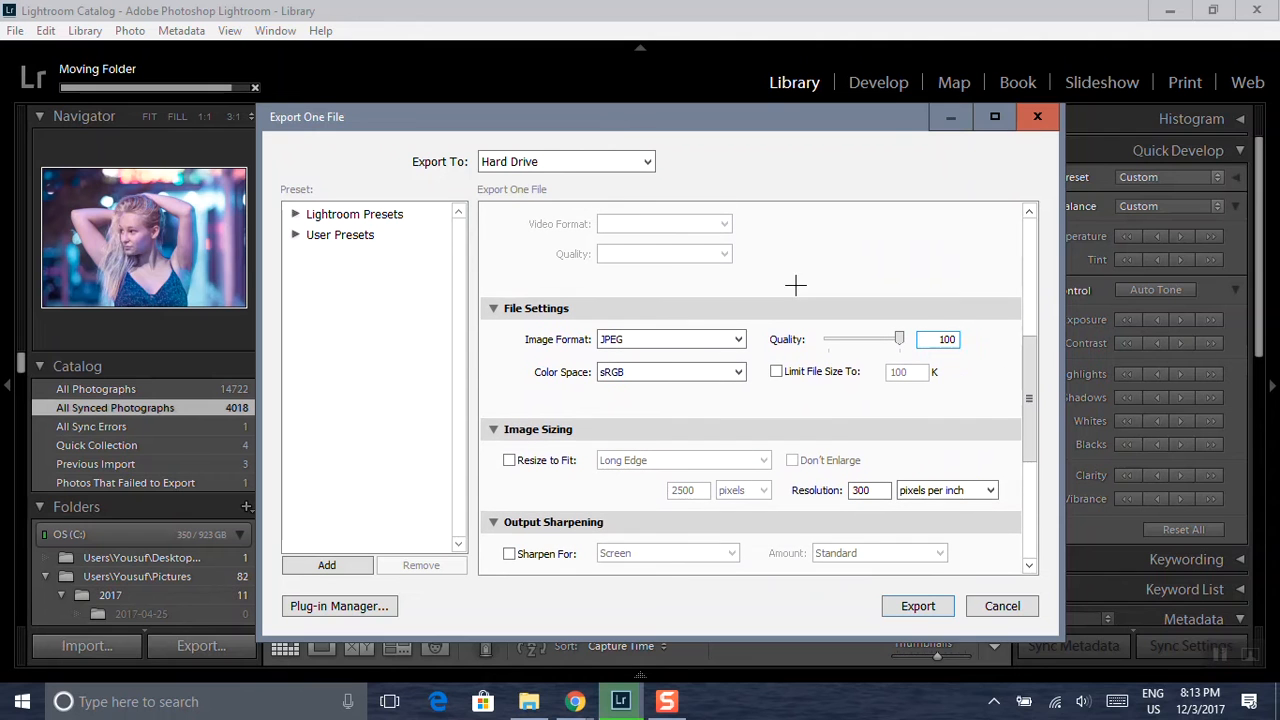
pyautogui.click(633, 338)
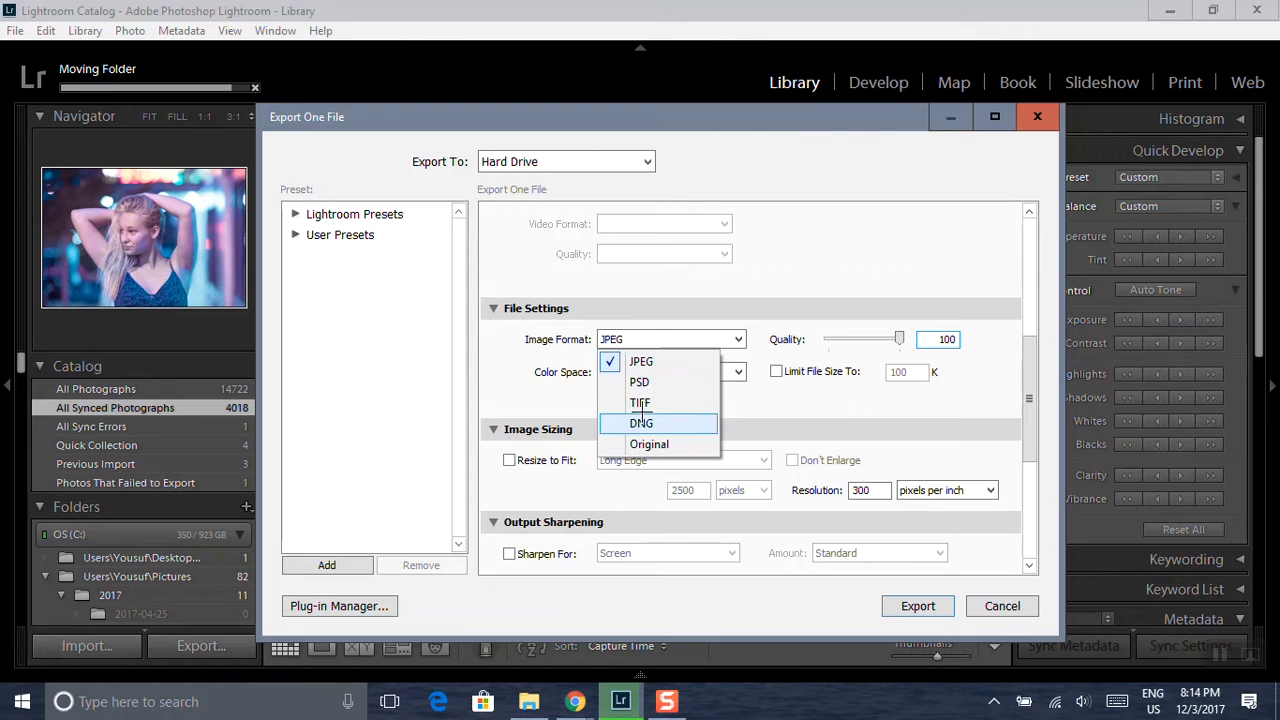
pyautogui.click(646, 337)
pyautogui.click(646, 336)
pyautogui.click(650, 339)
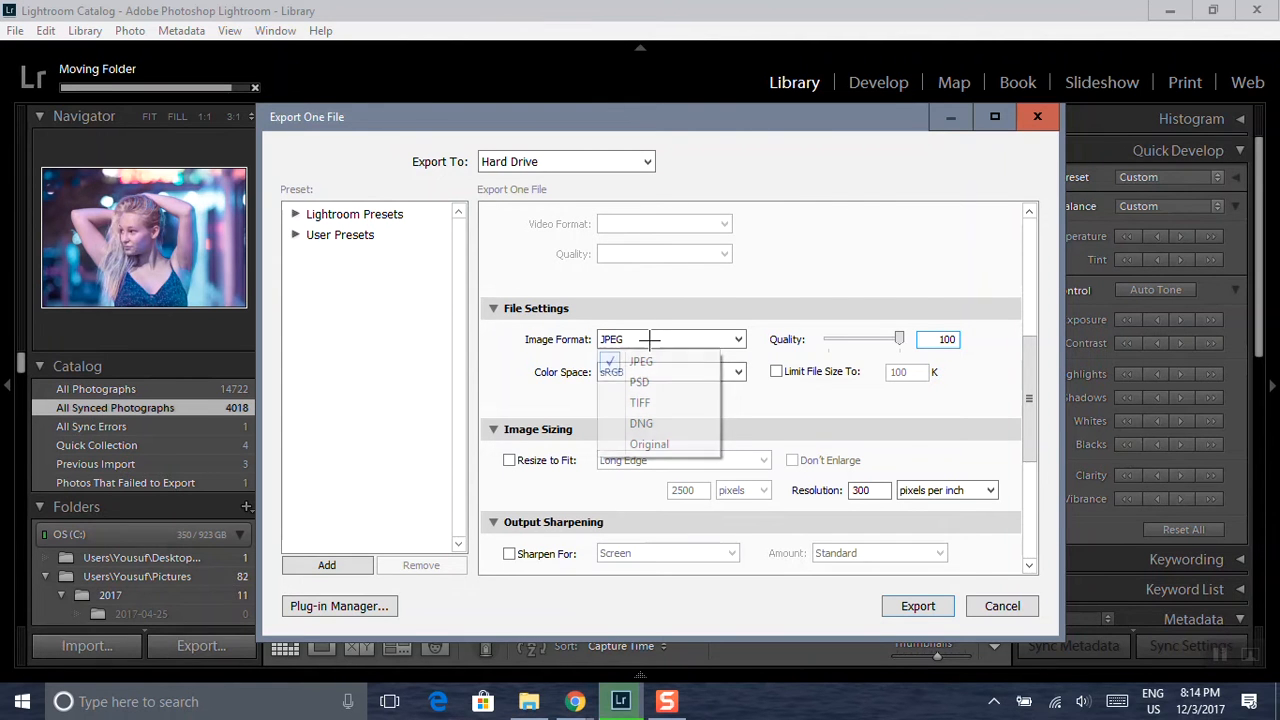
pyautogui.moveTo(896, 338)
pyautogui.mouseDown()
pyautogui.moveTo(875, 337)
pyautogui.moveTo(903, 340)
pyautogui.mouseUp()
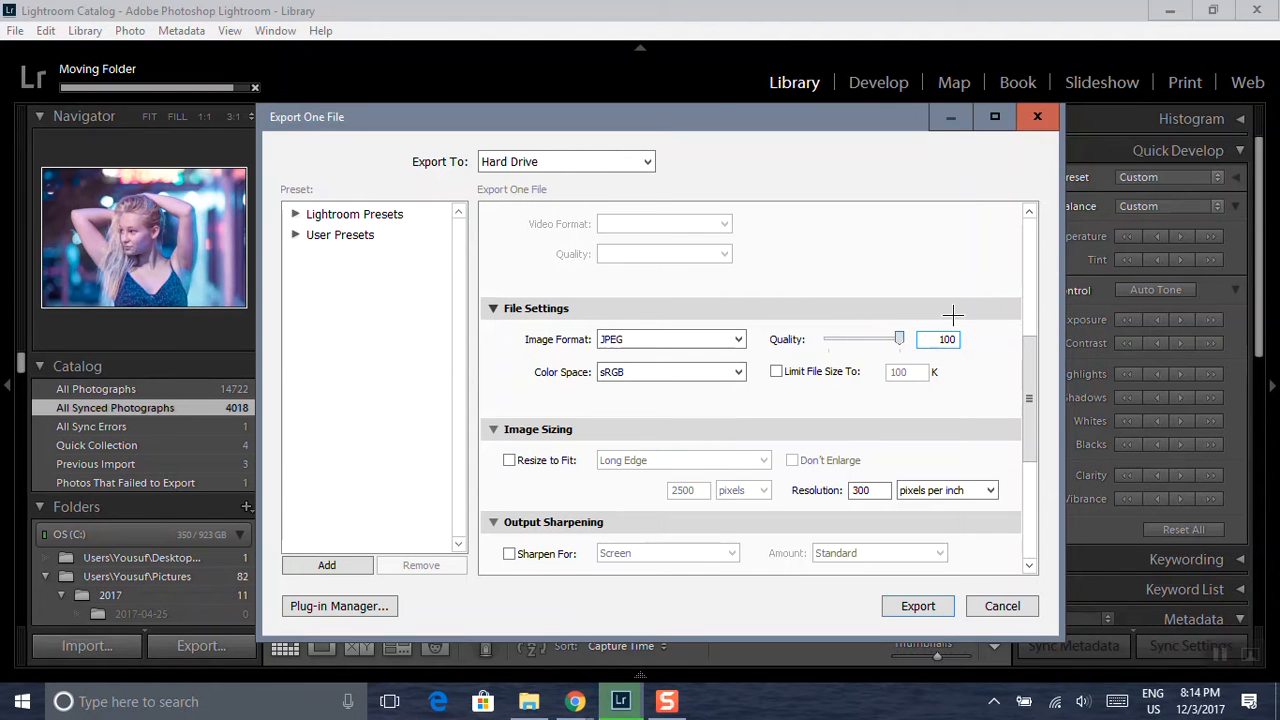
# Enable resizing to fit the long edge at 2000 pixels, keeping the resolution at 300 pixels per inch
pyautogui.moveTo(1029, 377); pyautogui.dragTo(1026, 423)
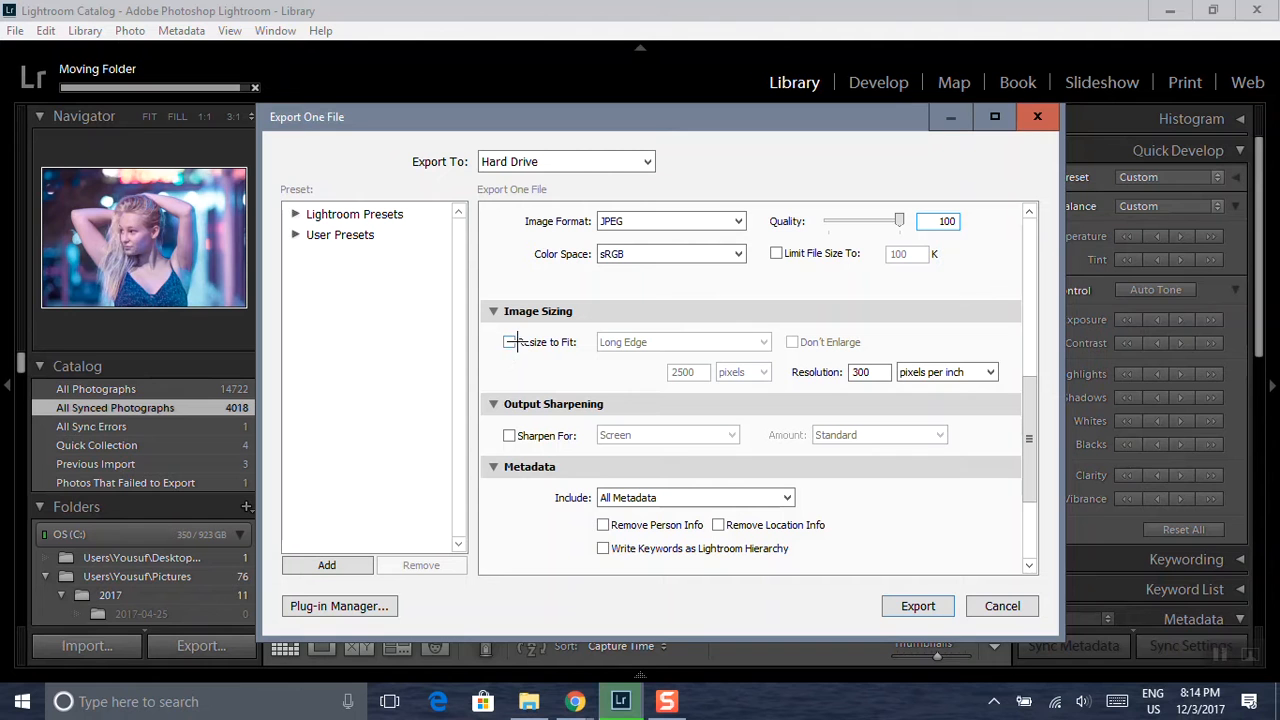
pyautogui.click(509, 343)
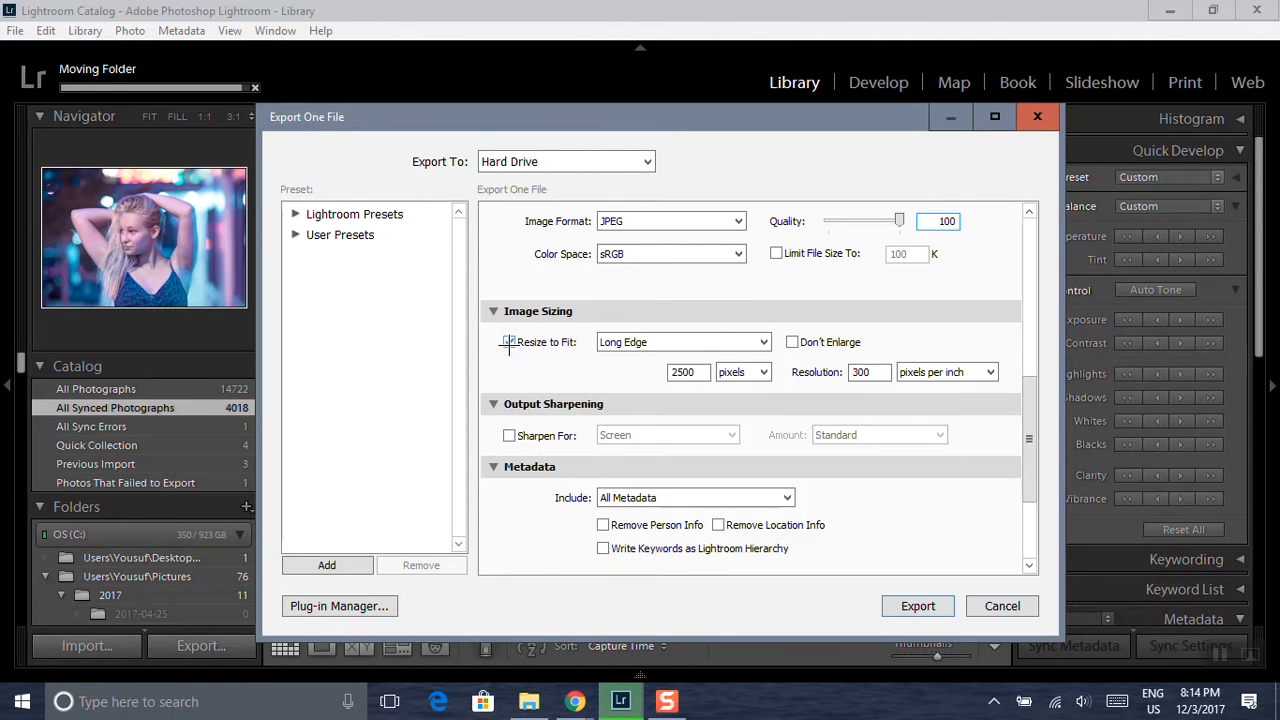
pyautogui.doubleClick(706, 373)
pyautogui.write('2000')
pyautogui.doubleClick(870, 373)
pyautogui.click(800, 404)
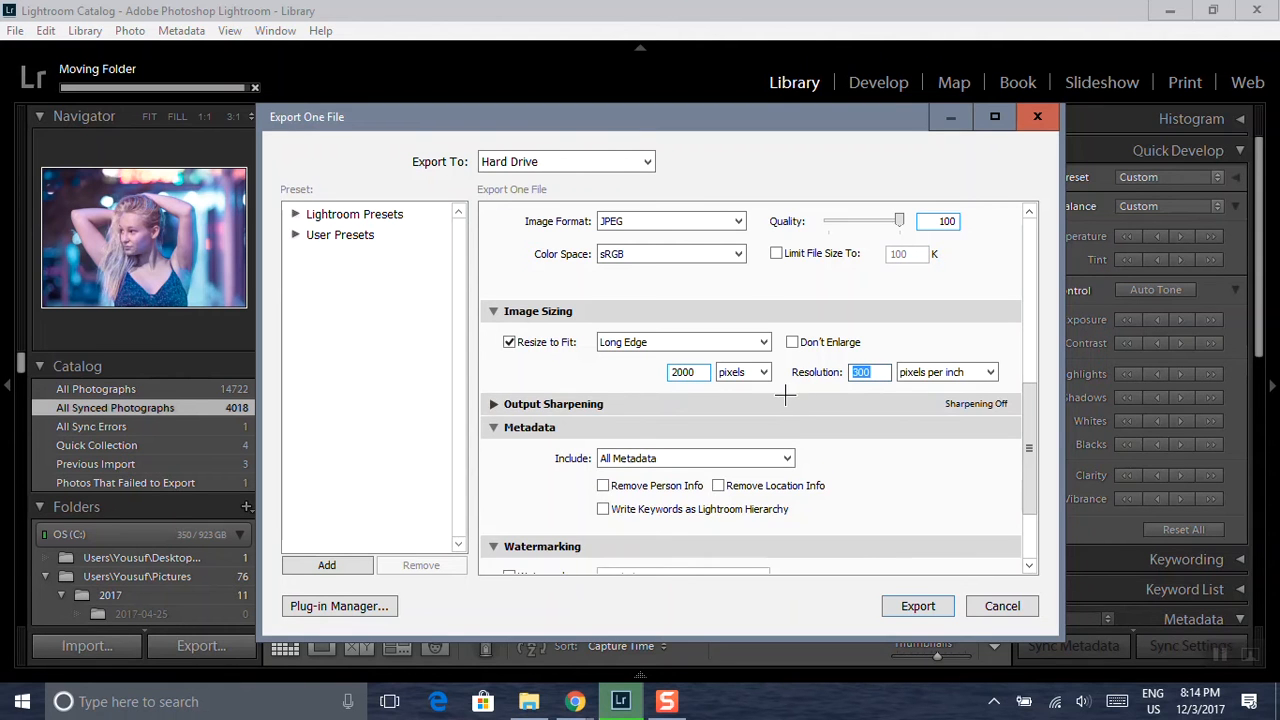
pyautogui.click(782, 397)
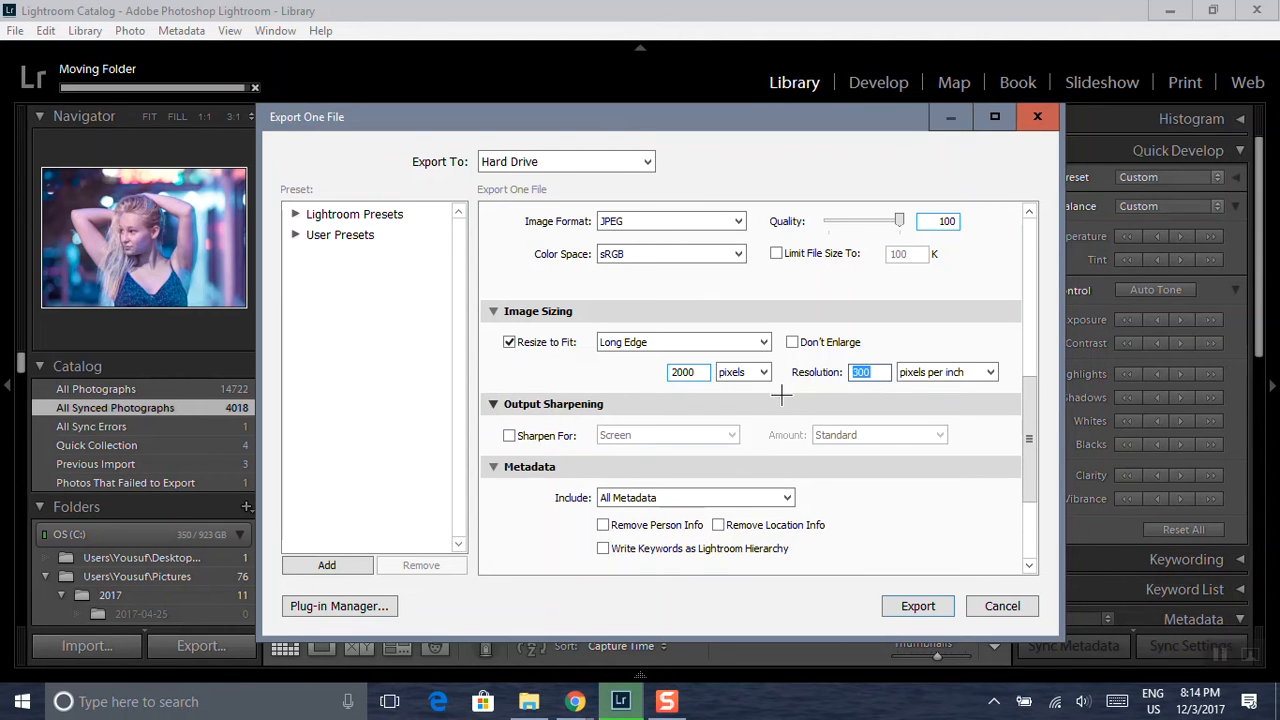
# Toggle Resize to Fit off and on again, and export the photo
pyautogui.click(538, 343)
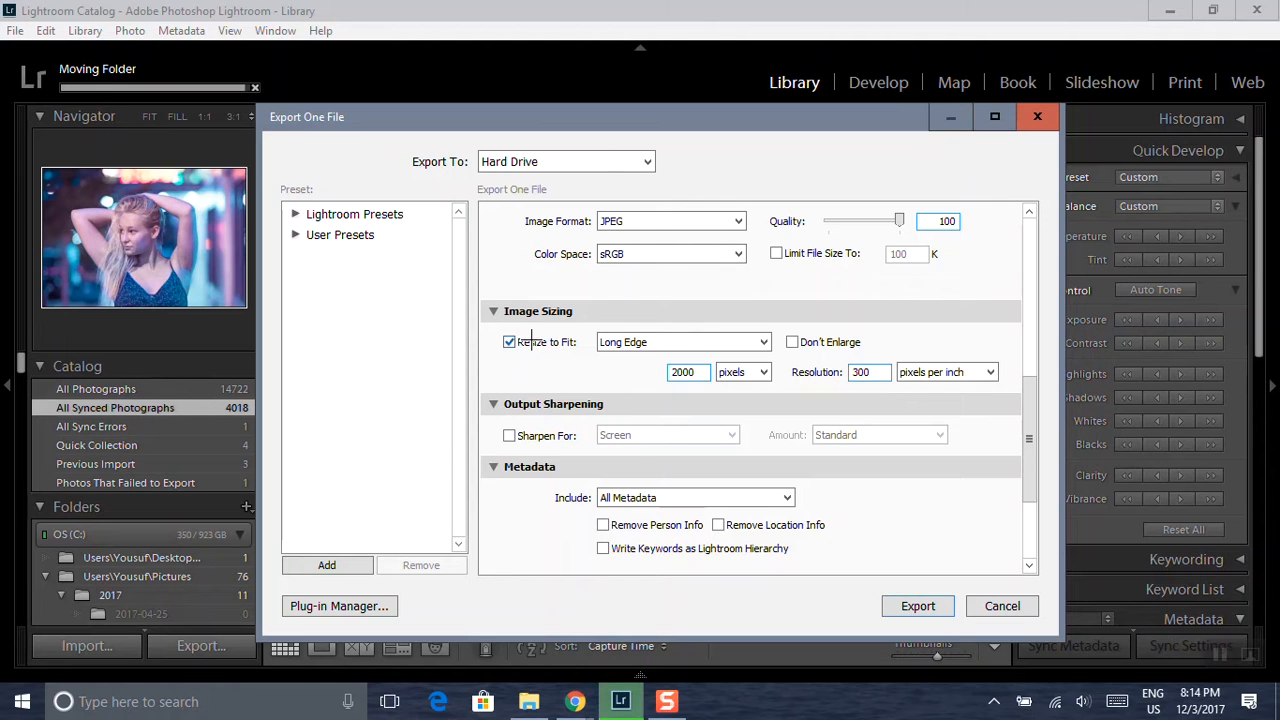
pyautogui.click(530, 342)
pyautogui.click(918, 603)
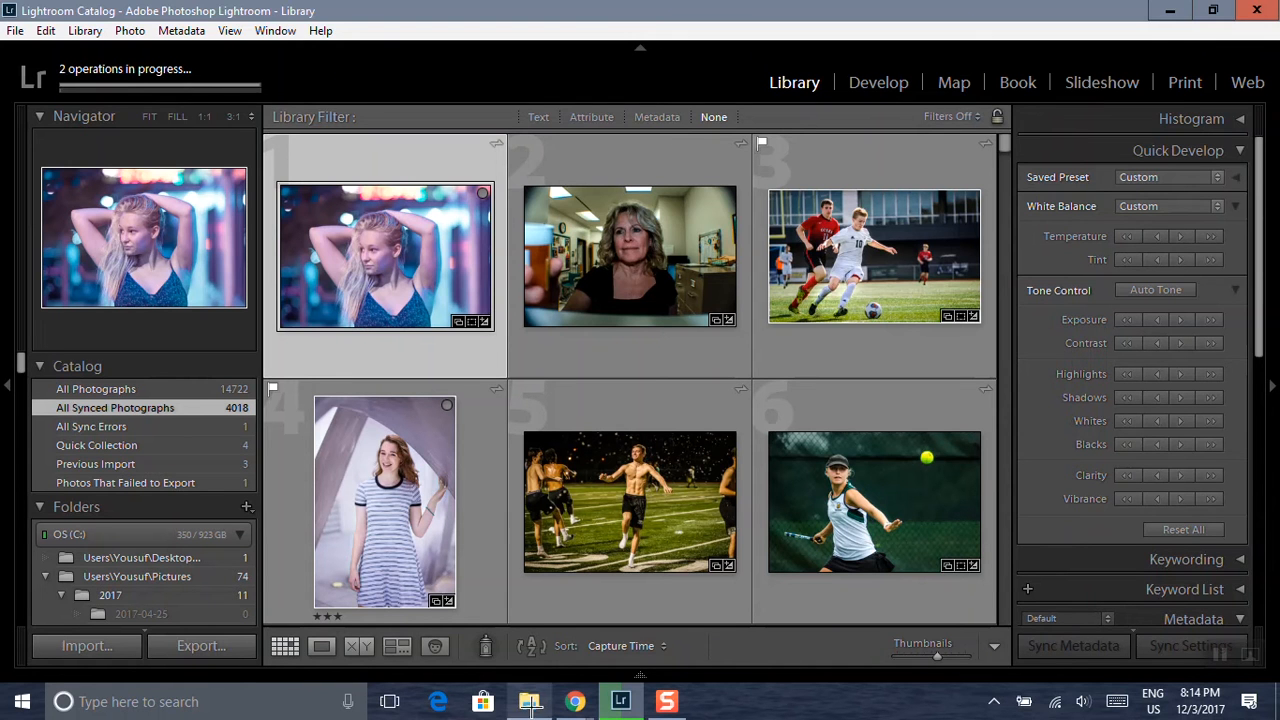
# Switch to File Explorer, check the exported Example photo in the Tutorial folder on the P: drive, and minimize the window
pyautogui.click(530, 703)
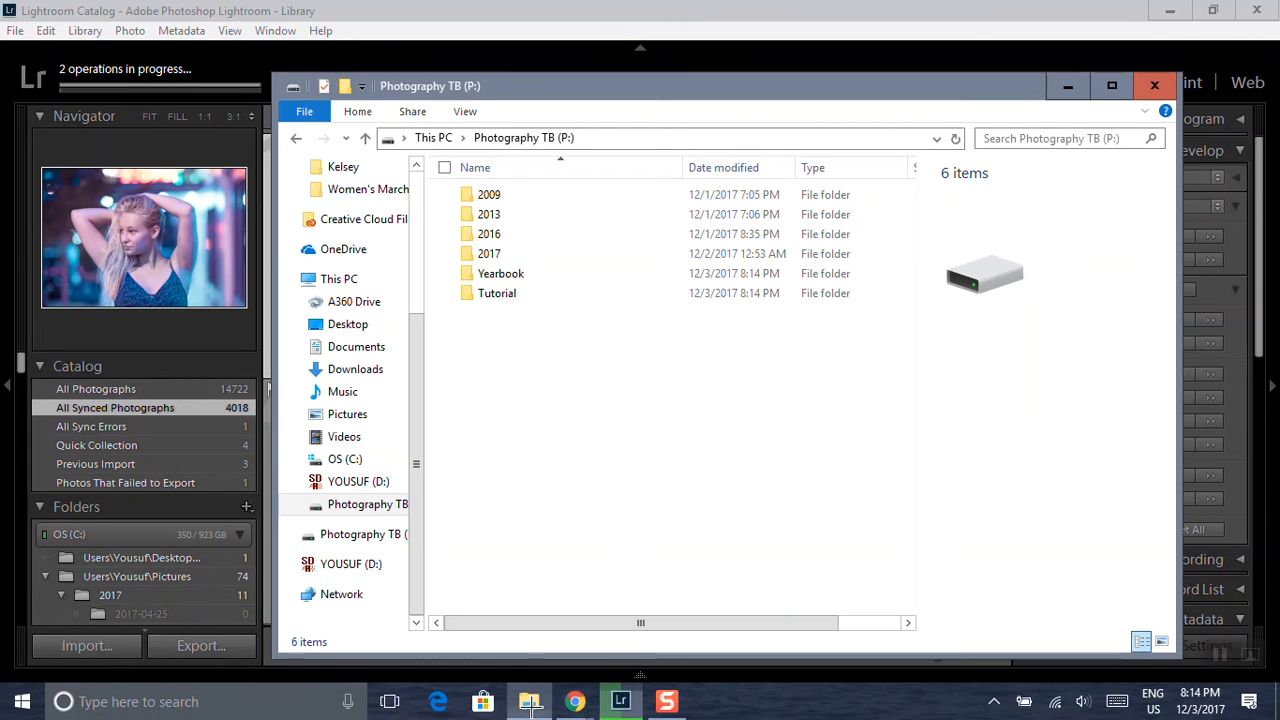
pyautogui.click(531, 301)
pyautogui.click(526, 323)
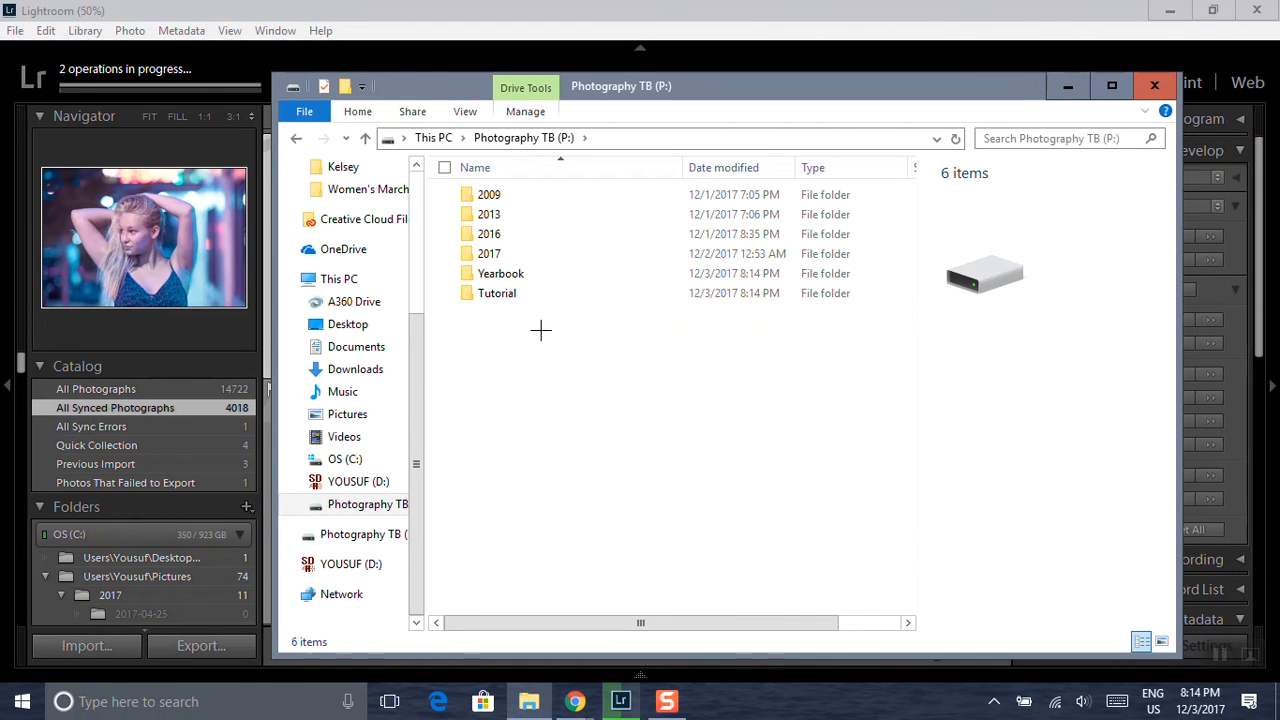
pyautogui.doubleClick(544, 297)
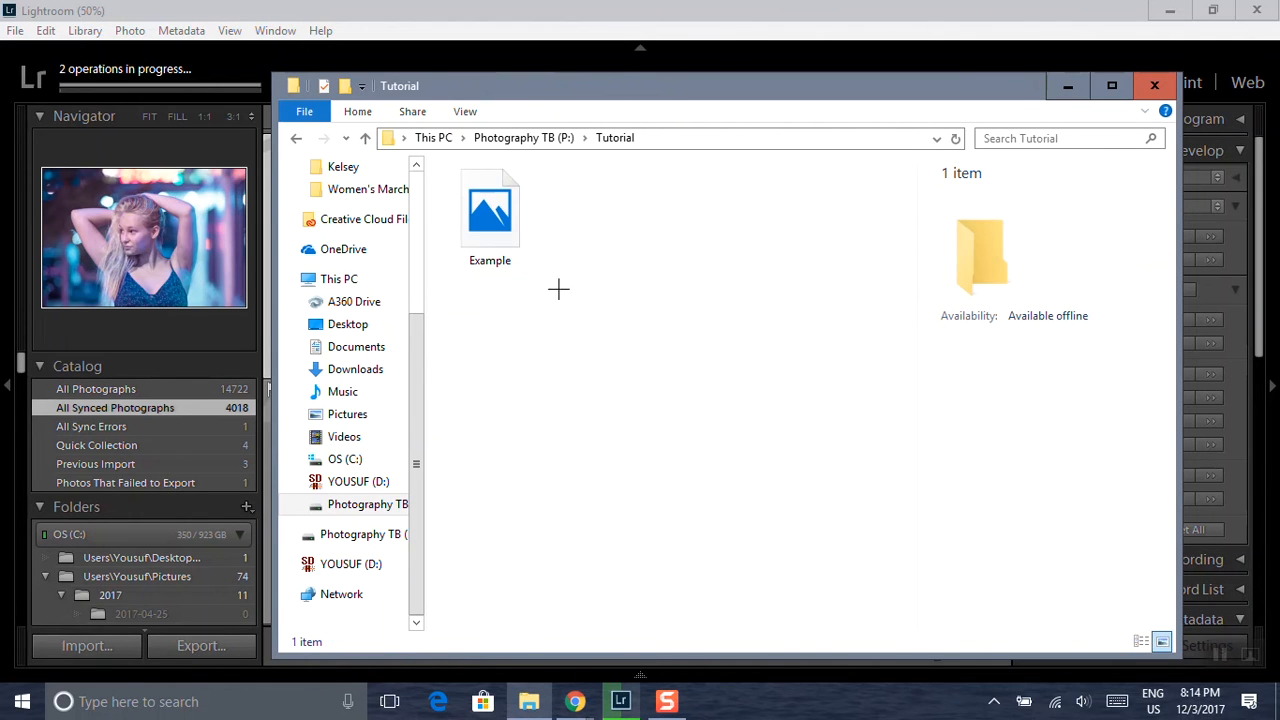
pyautogui.click(533, 258)
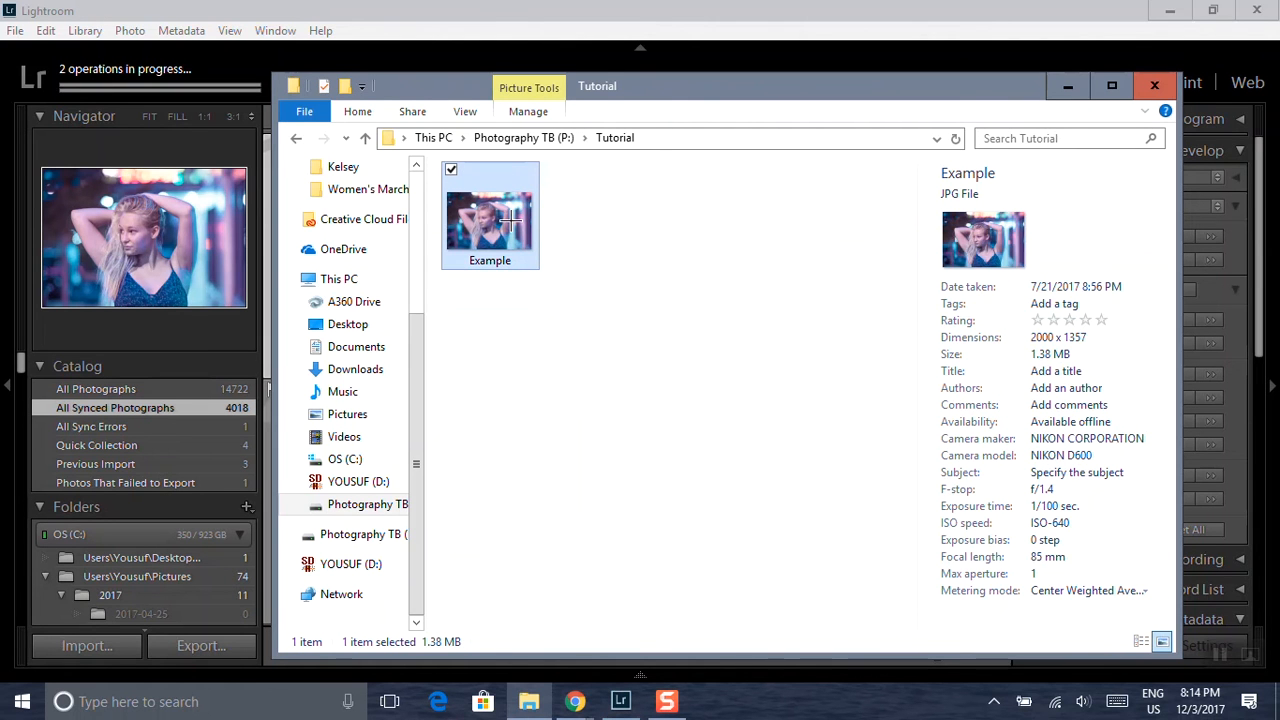
pyautogui.moveTo(603, 272); pyautogui.dragTo(538, 236)
pyautogui.click(1067, 85)
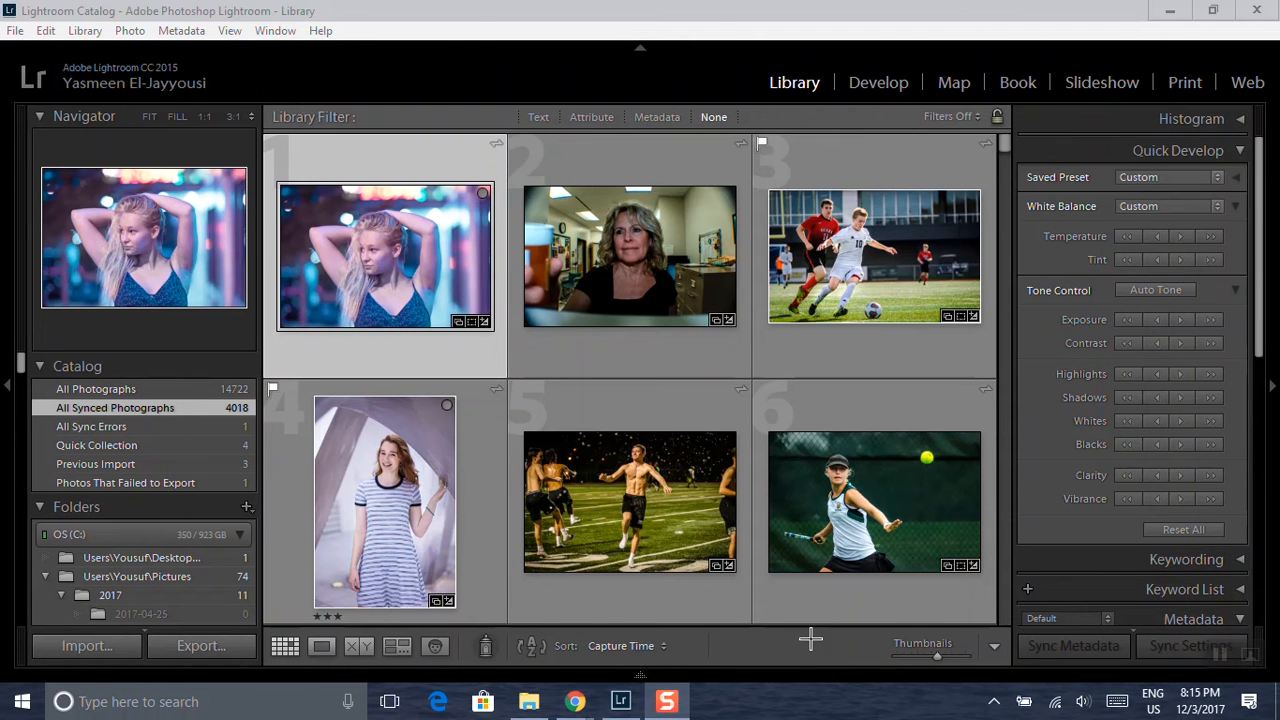